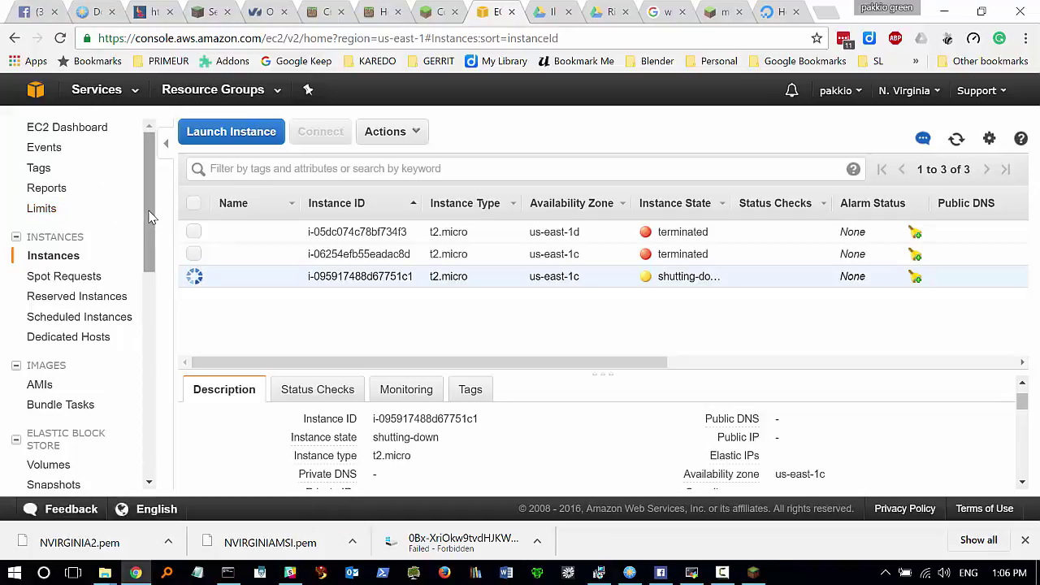
- Create an EC2 key pair named VIDEO and save its private key file as VIDEO.pem in the pakkio folder
scroll(151, 203, "down", 2)
scroll(151, 278, "down", 3)
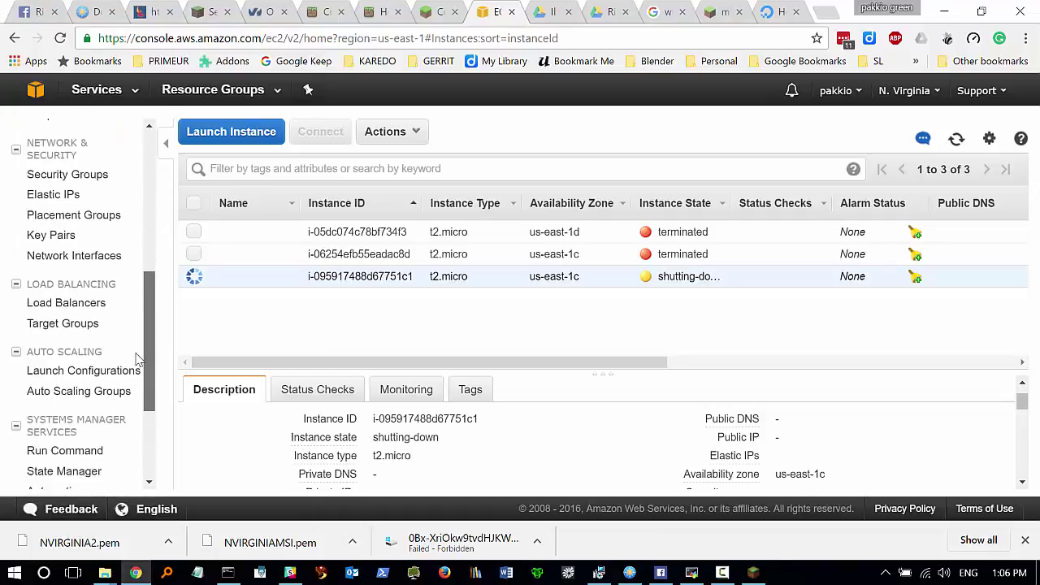
left_click(56, 230)
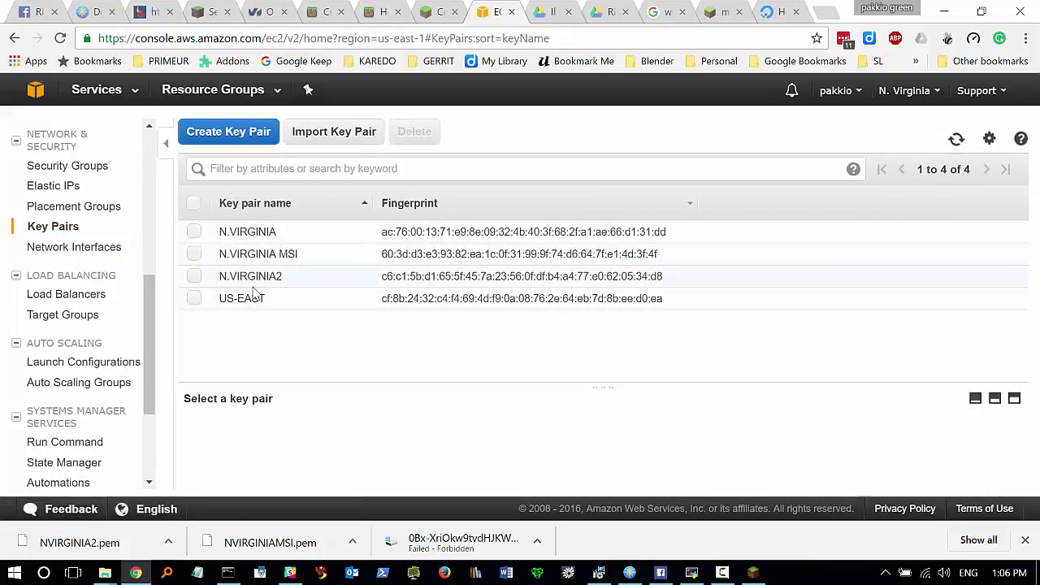
left_click(241, 137)
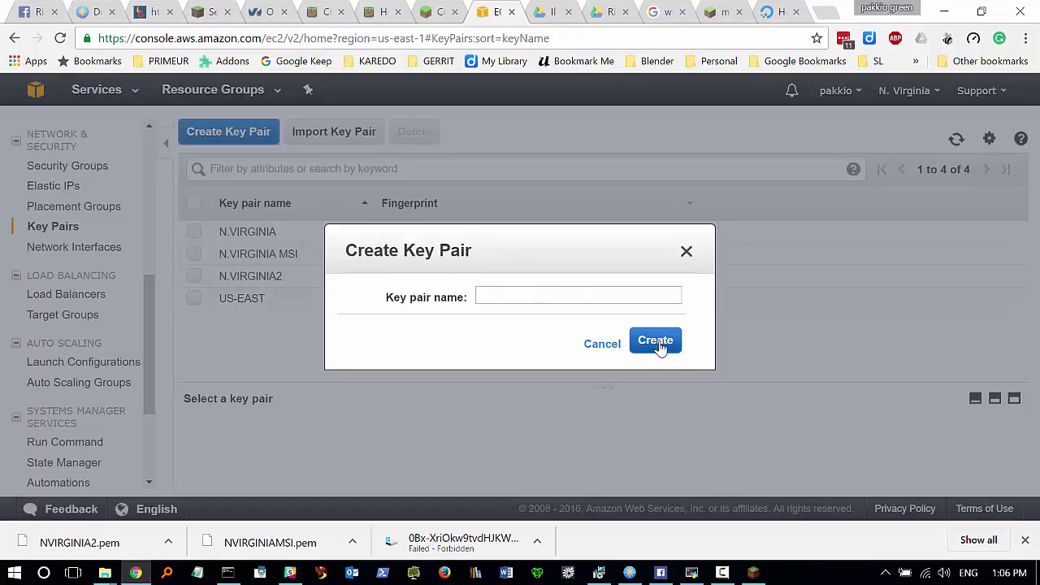
left_click(490, 293)
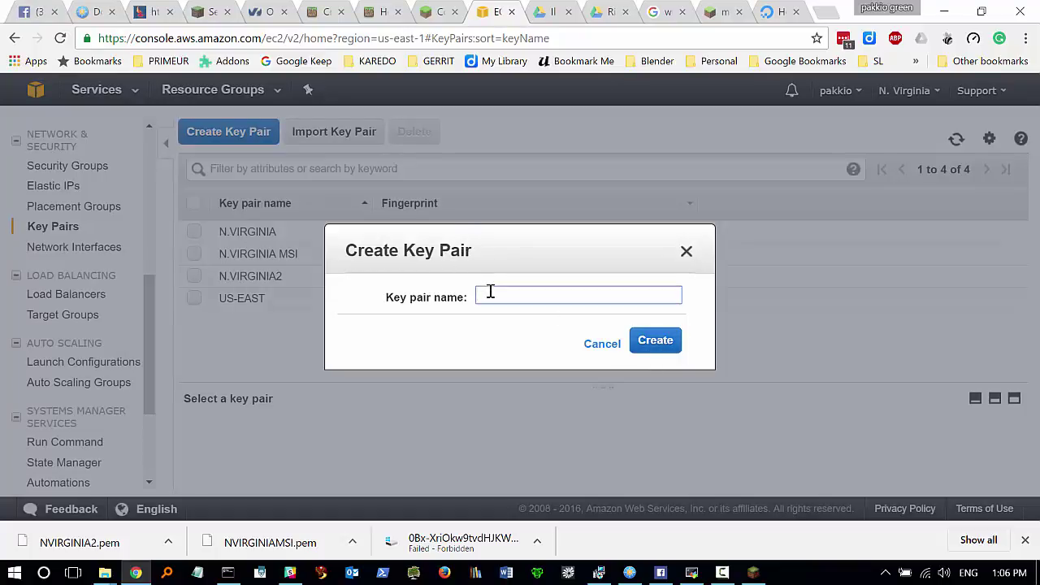
type("VIDEO")
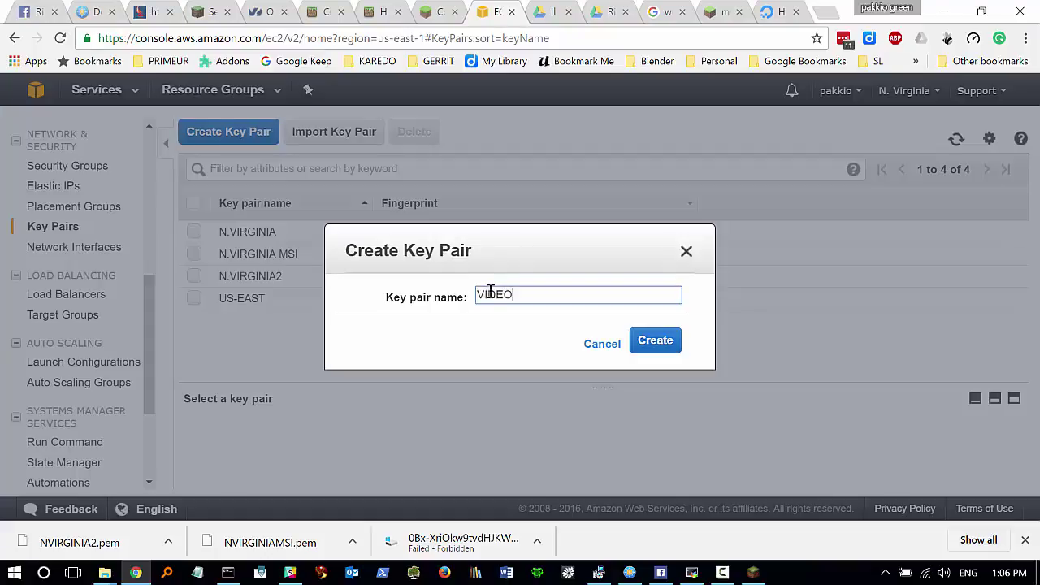
left_click(651, 340)
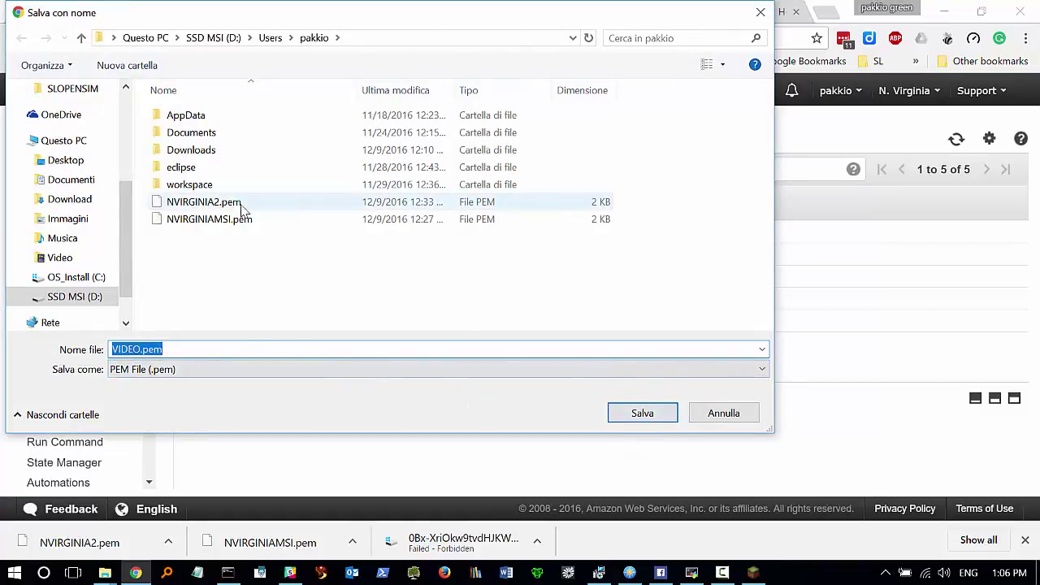
left_click(644, 414)
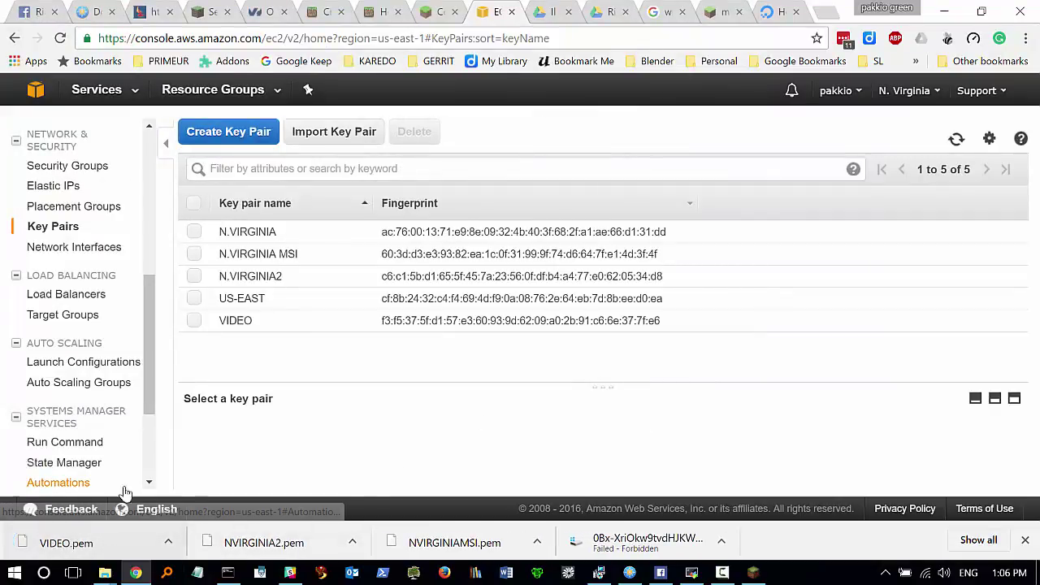
- Switch to MobaXterm to view its terminal sessions, move its window aside, and return to the EC2 console
left_click(691, 575)
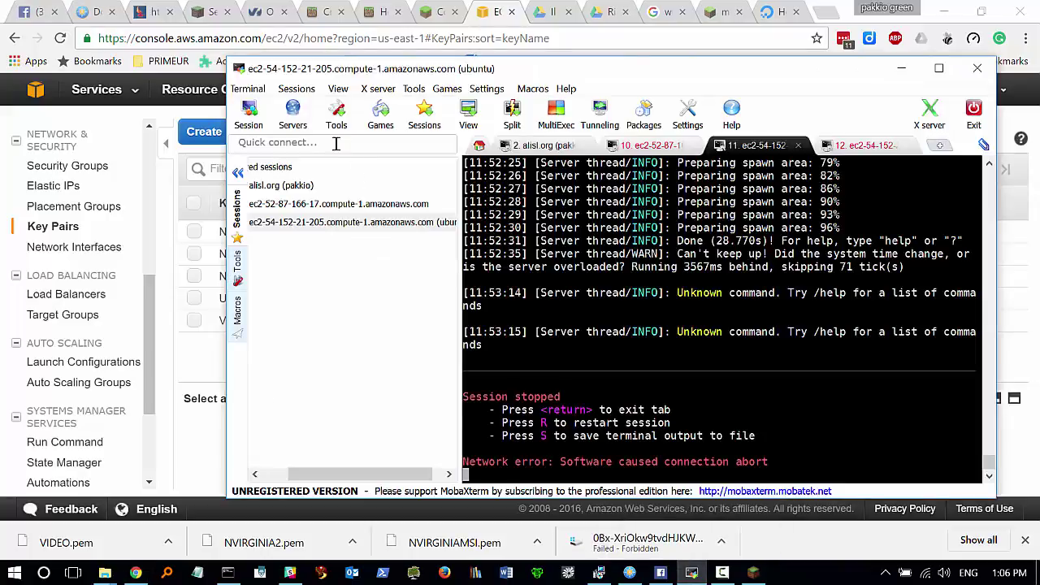
left_click_drag(370, 72, 315, 69)
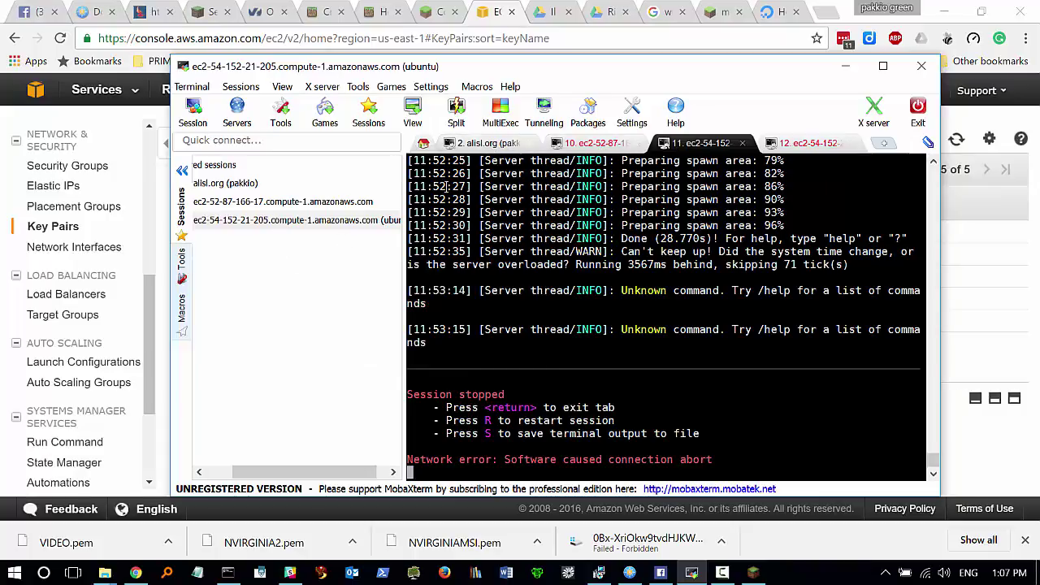
left_click_drag(490, 64, 639, 63)
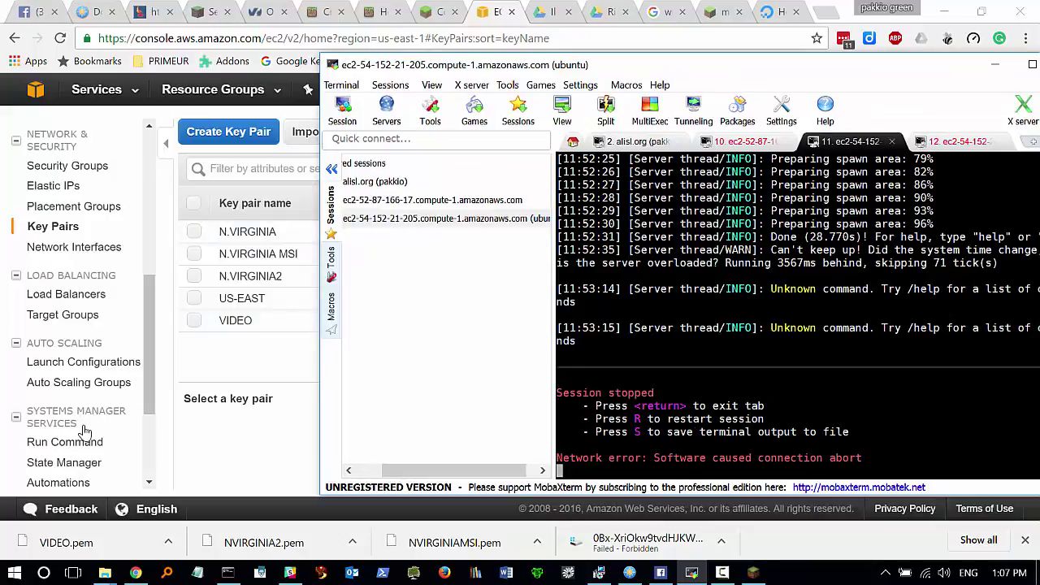
left_click(153, 349)
- Display the inbound rules of the security group named "anything"
scroll(153, 350, "down", 2)
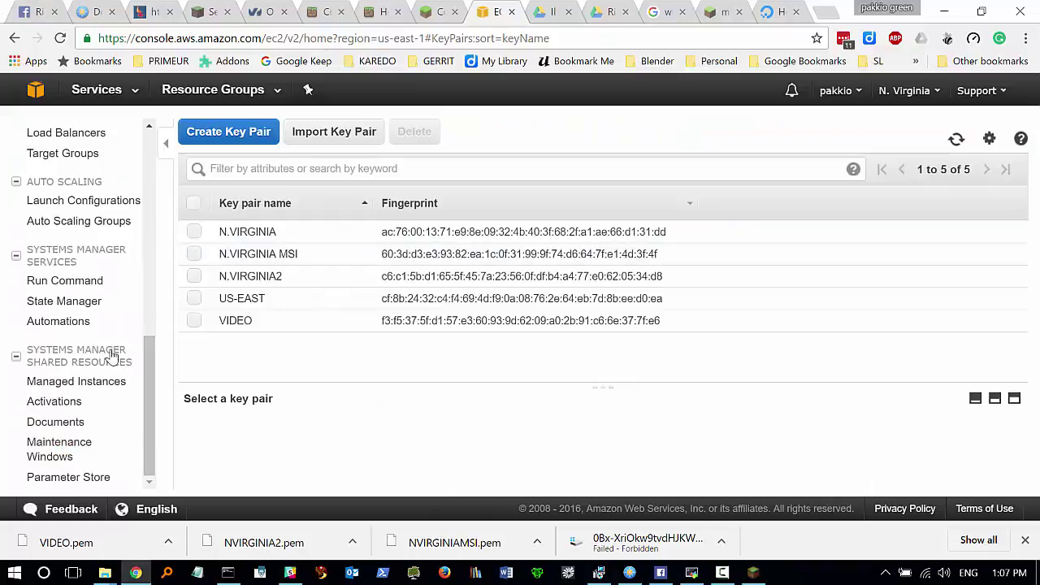
left_click_drag(148, 396, 159, 342)
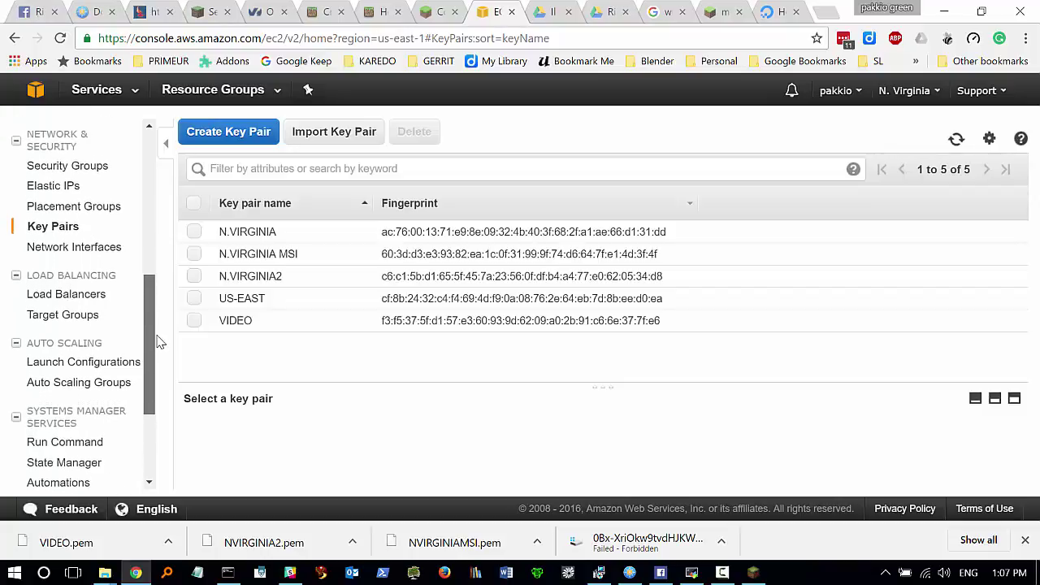
left_click(77, 166)
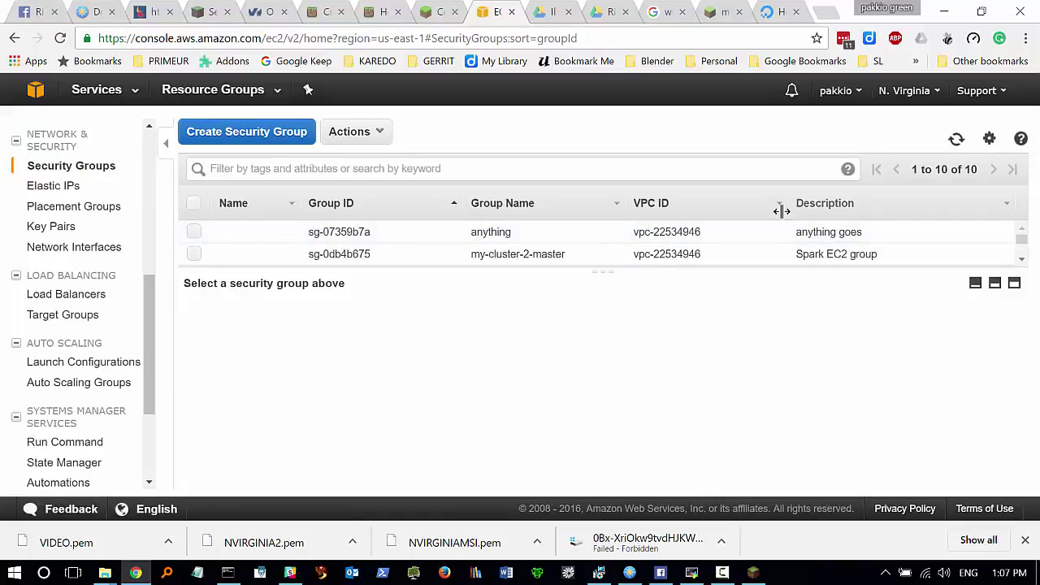
left_click(350, 232)
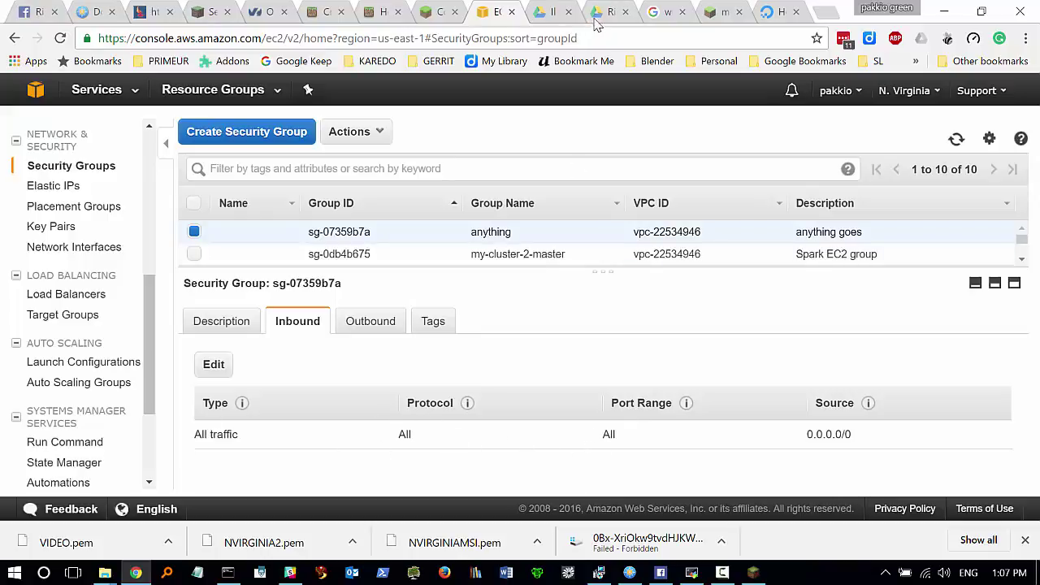
- View the title and introduction of the DigitalOcean tutorial on installing Java with Apt-Get on Ubuntu 16.04
left_click(779, 13)
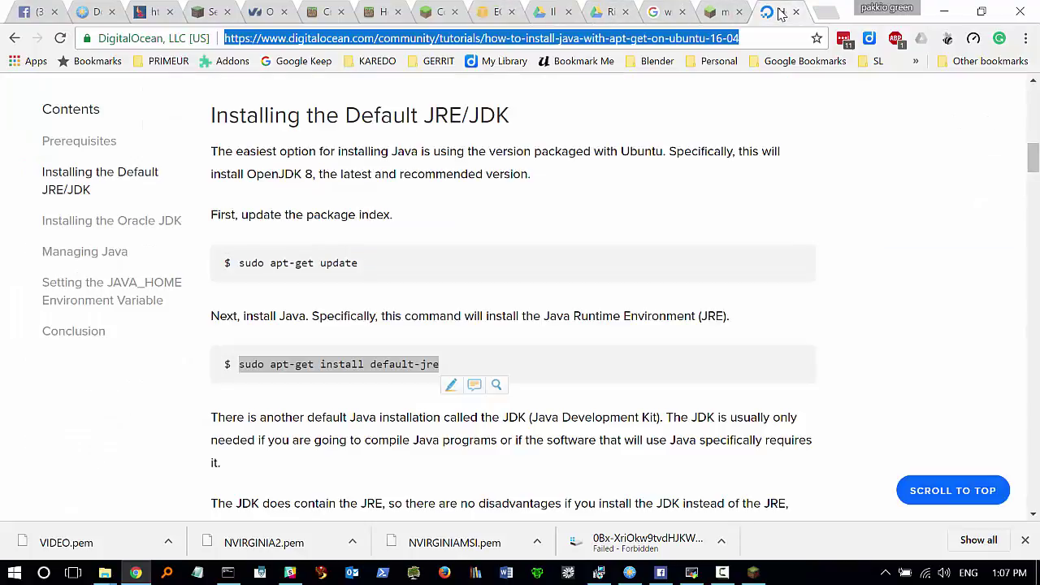
scroll(583, 248, "up", 7)
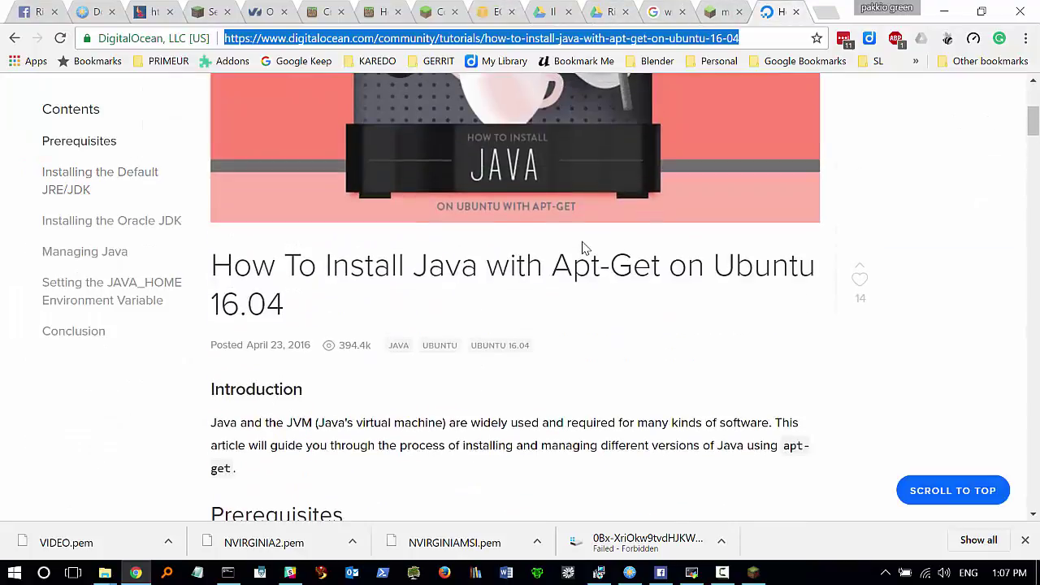
scroll(582, 248, "down", 1)
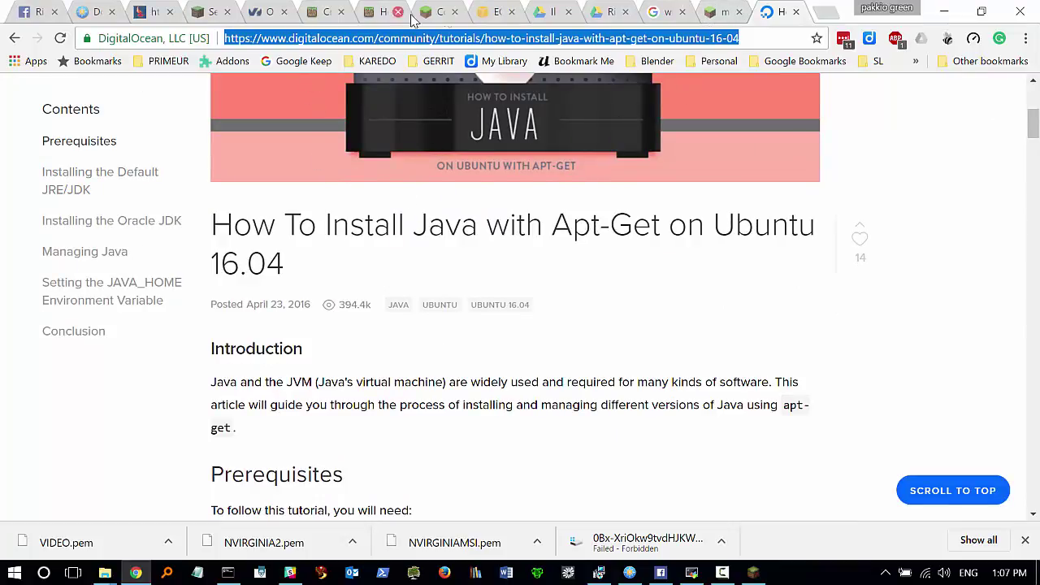
- Return to the EC2 console and examine the outbound and inbound rules of the "anything" security group
left_click(495, 11)
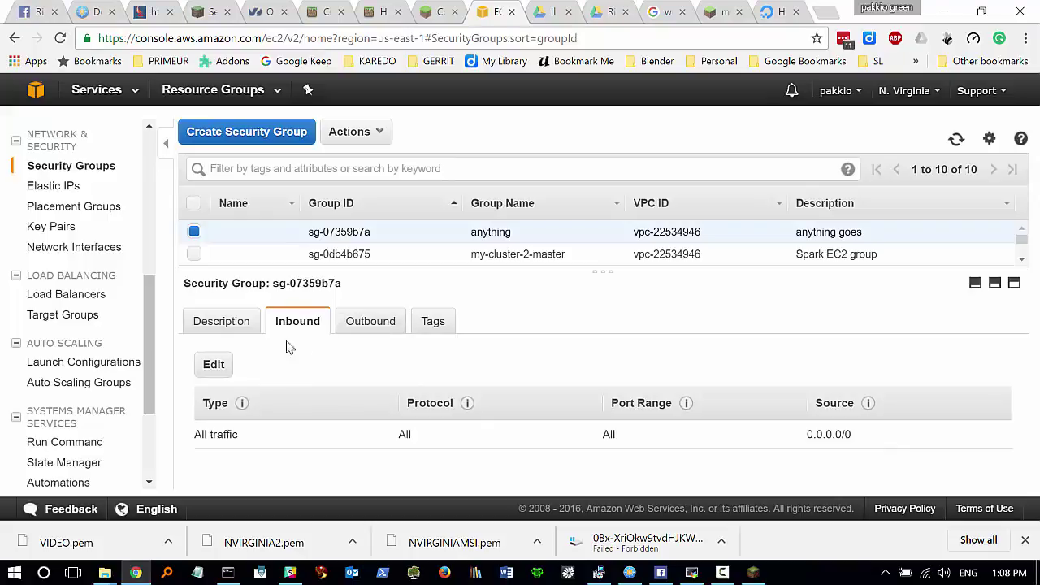
left_click(372, 321)
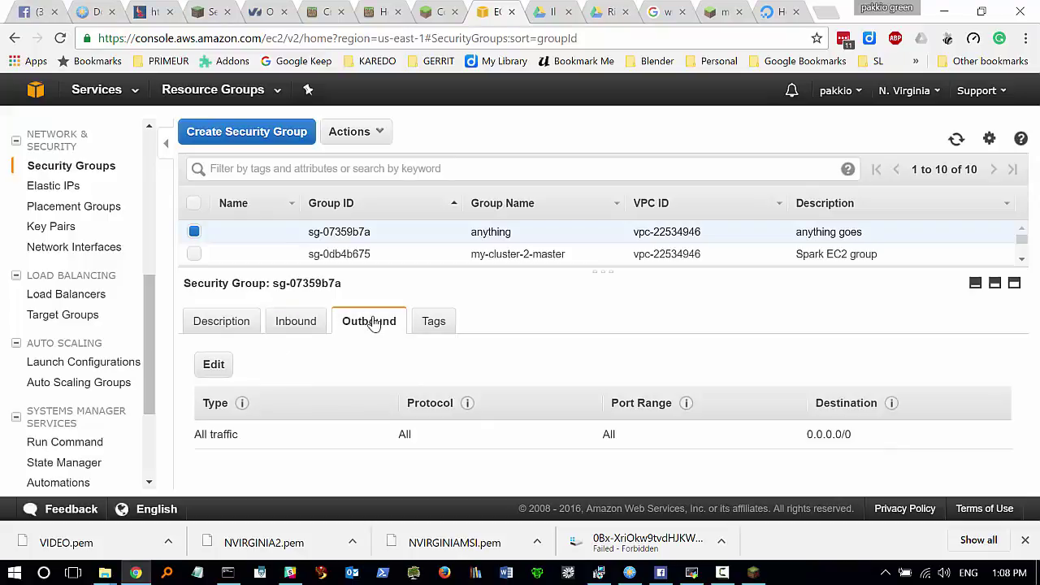
left_click(296, 322)
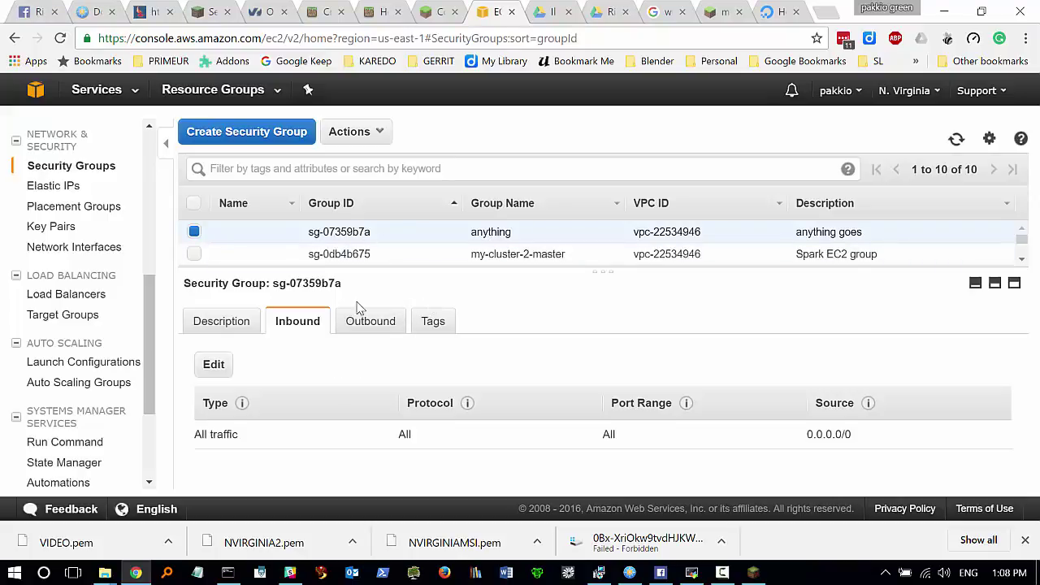
- Start launching a new instance, limit the images to free tier only, and choose the Ubuntu Server 16.04 LTS image
left_click_drag(145, 312, 142, 182)
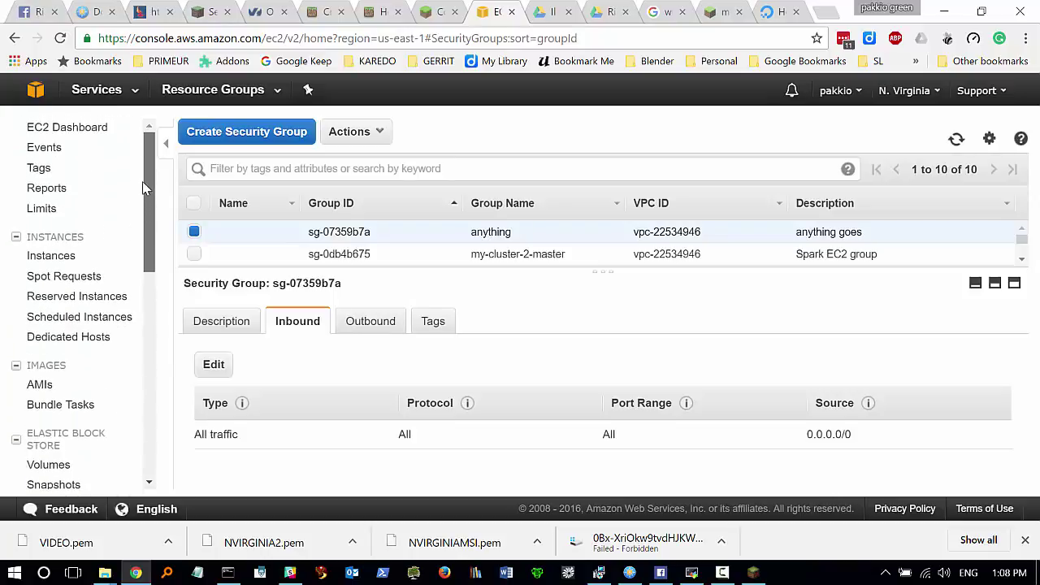
left_click(56, 256)
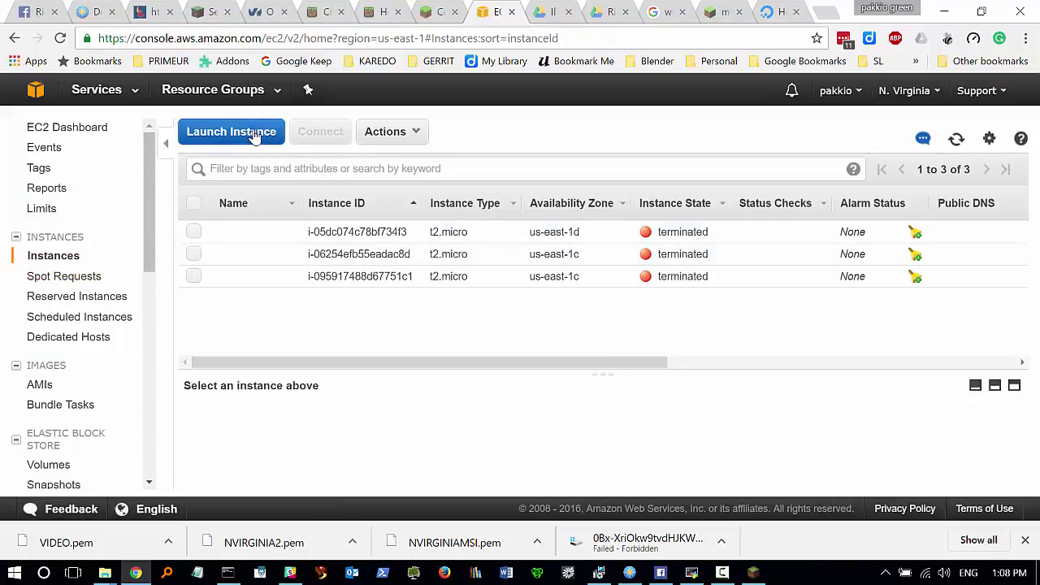
left_click(256, 136)
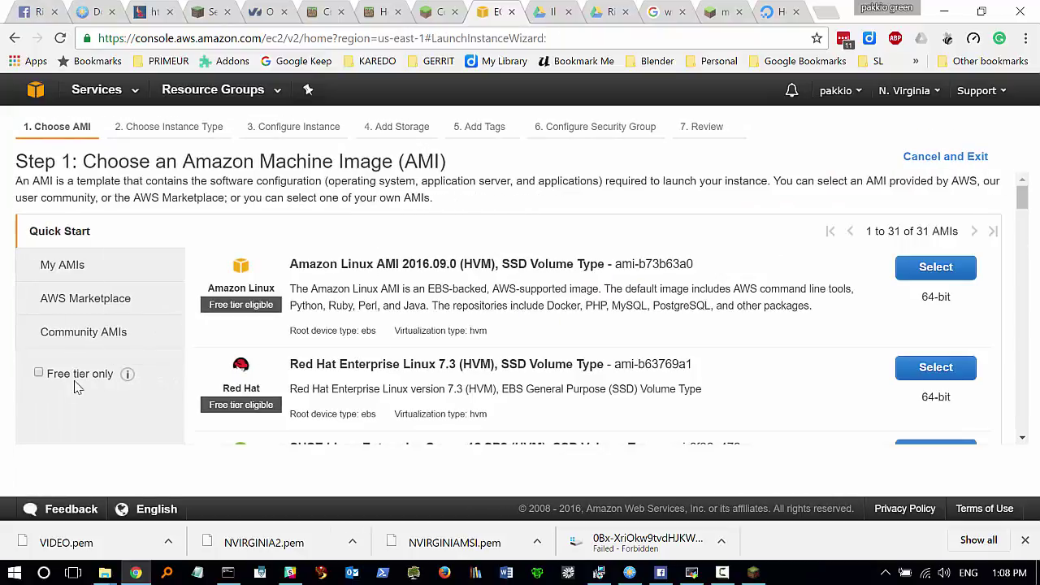
left_click(38, 374)
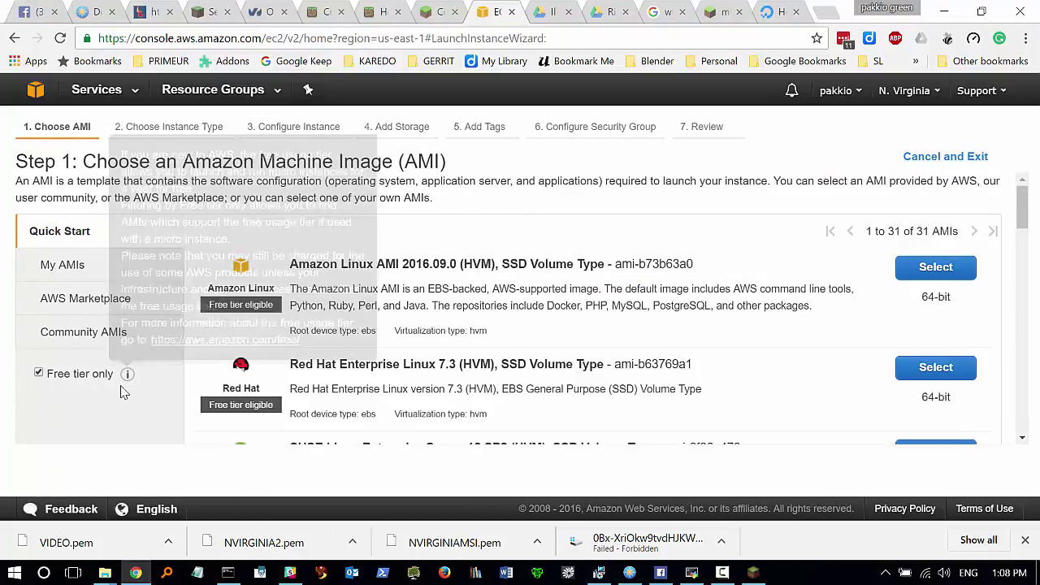
scroll(317, 364, "down", 2)
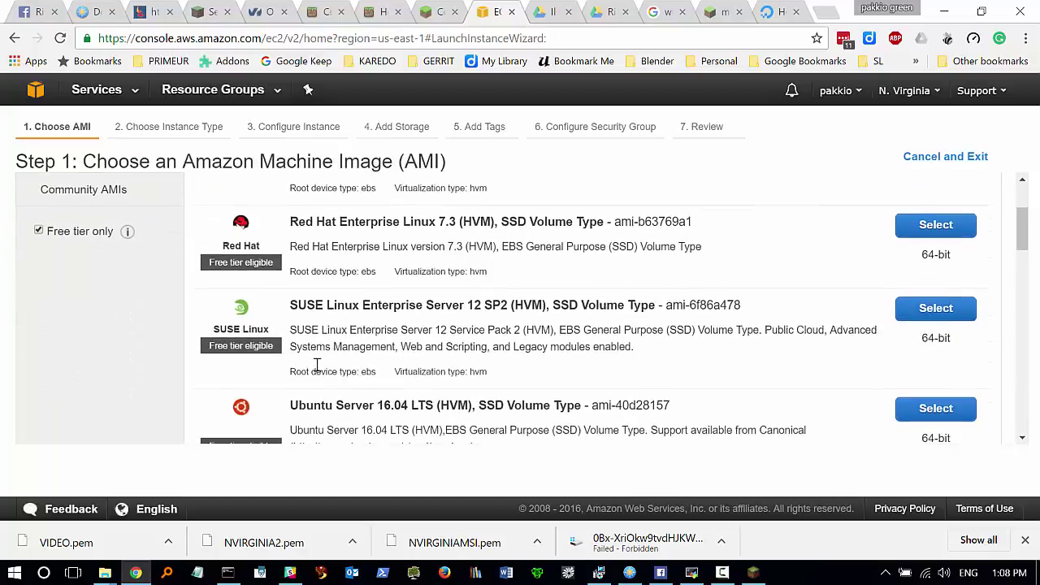
scroll(320, 370, "down", 1)
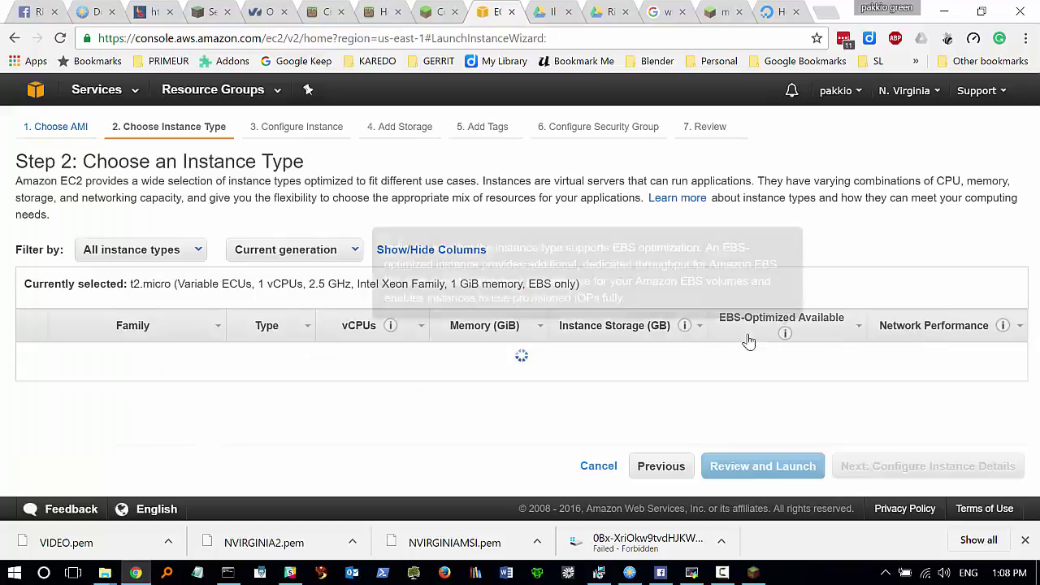
- Keep the free-tier-eligible t2.micro instance type and proceed to the instance details
scroll(515, 347, "down", 2)
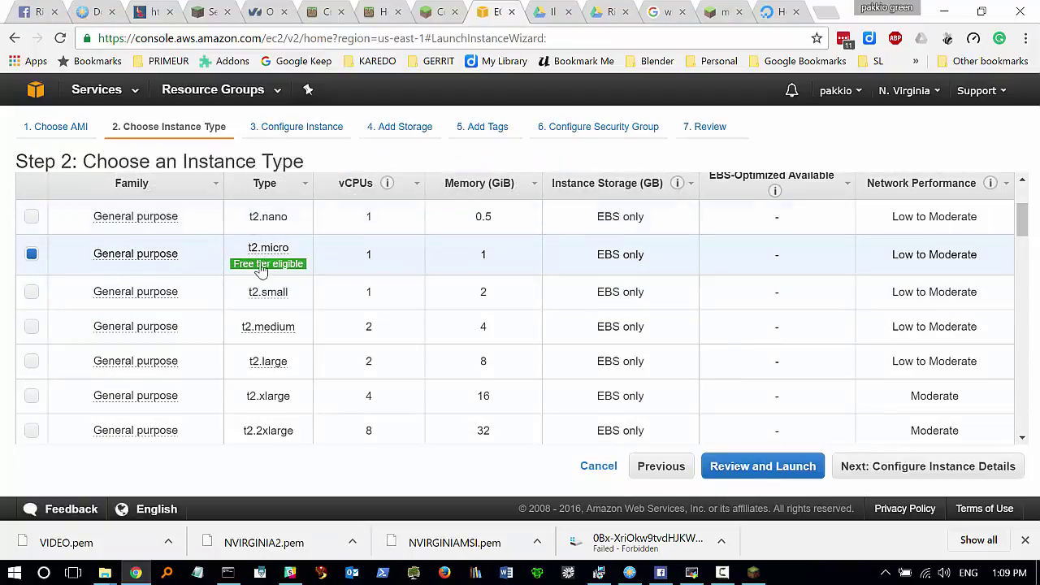
mouse_move(262, 267)
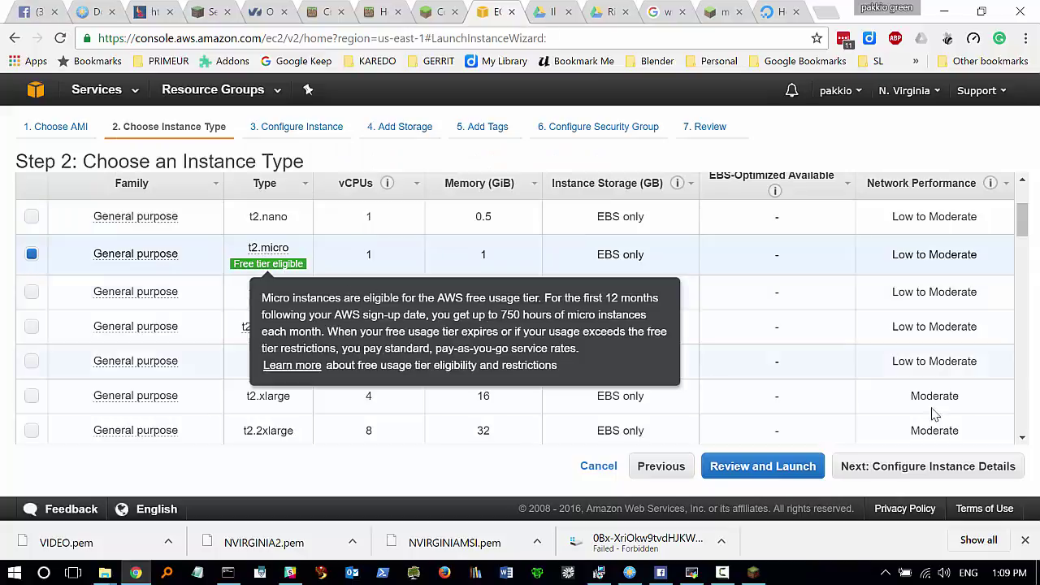
left_click(927, 469)
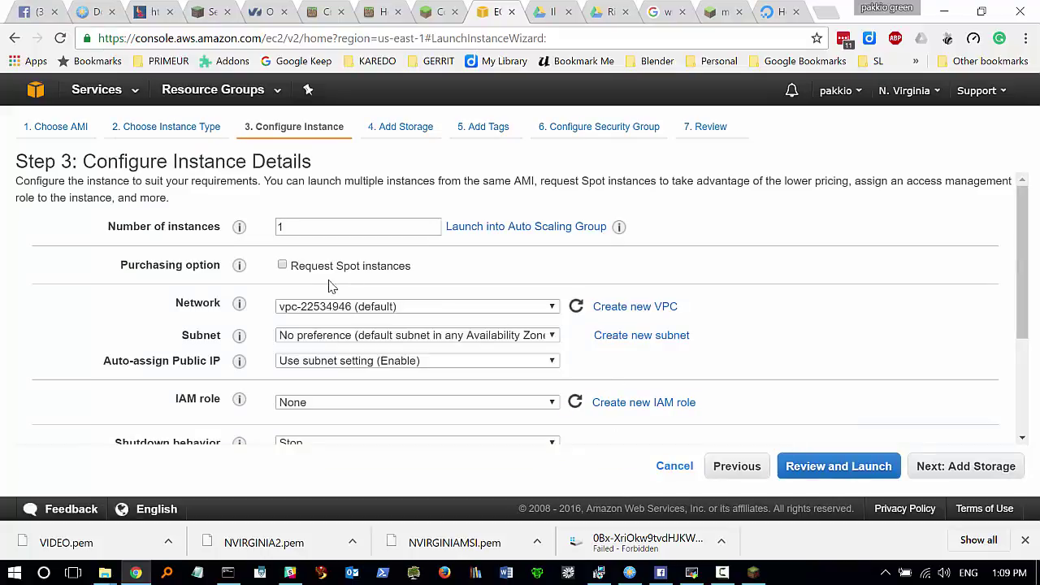
- Review the instance configuration including the advanced details, keep the default settings, and proceed to the storage settings
scroll(324, 284, "down", 4)
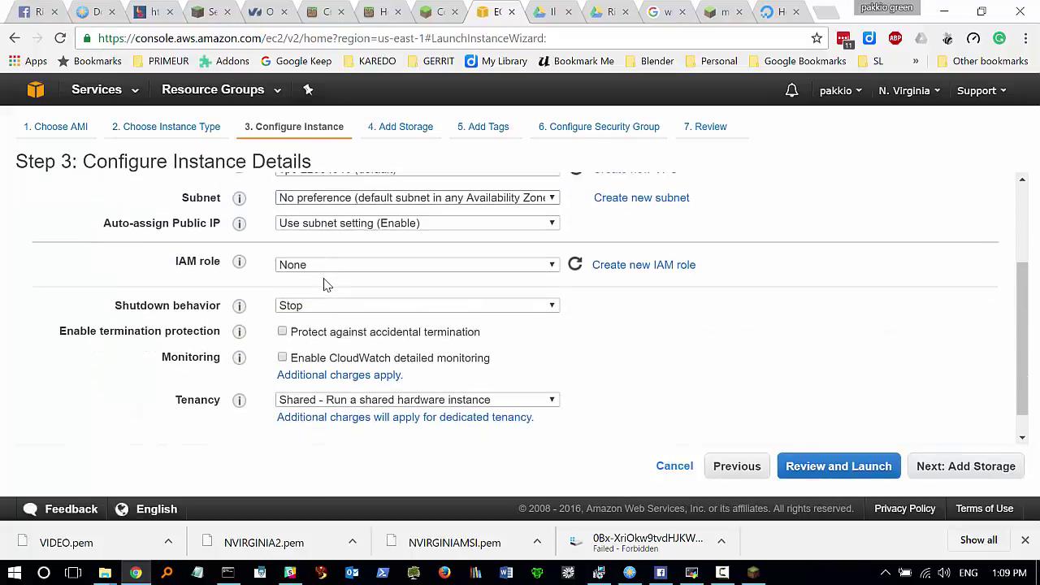
scroll(324, 284, "up", 4)
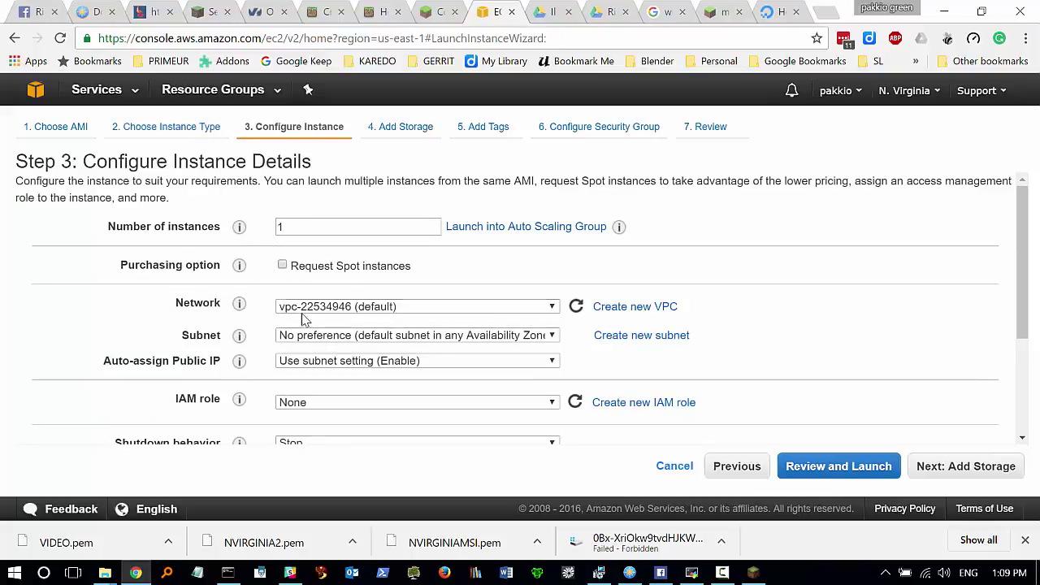
scroll(302, 319, "down", 4)
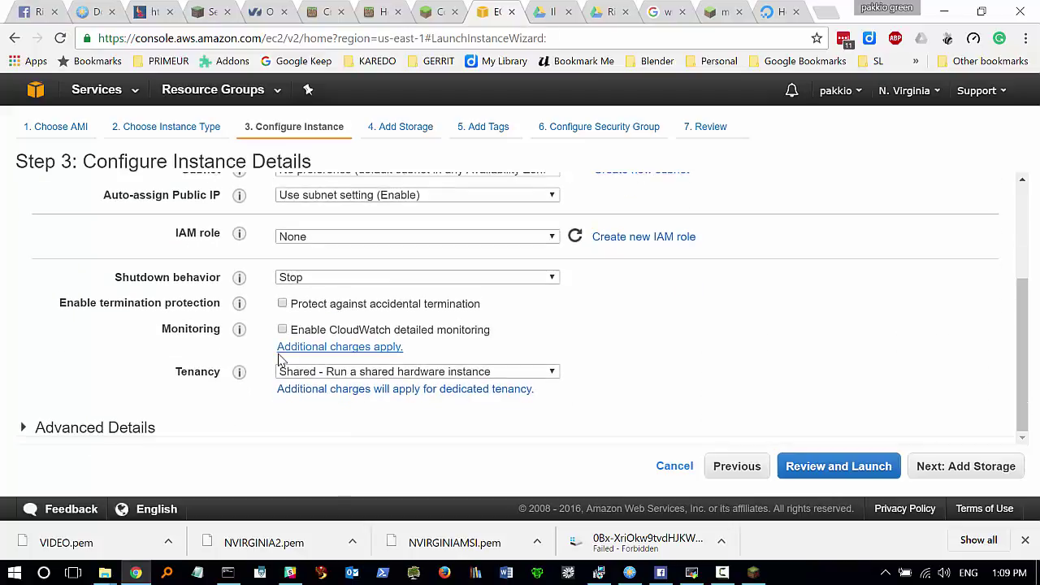
left_click(128, 425)
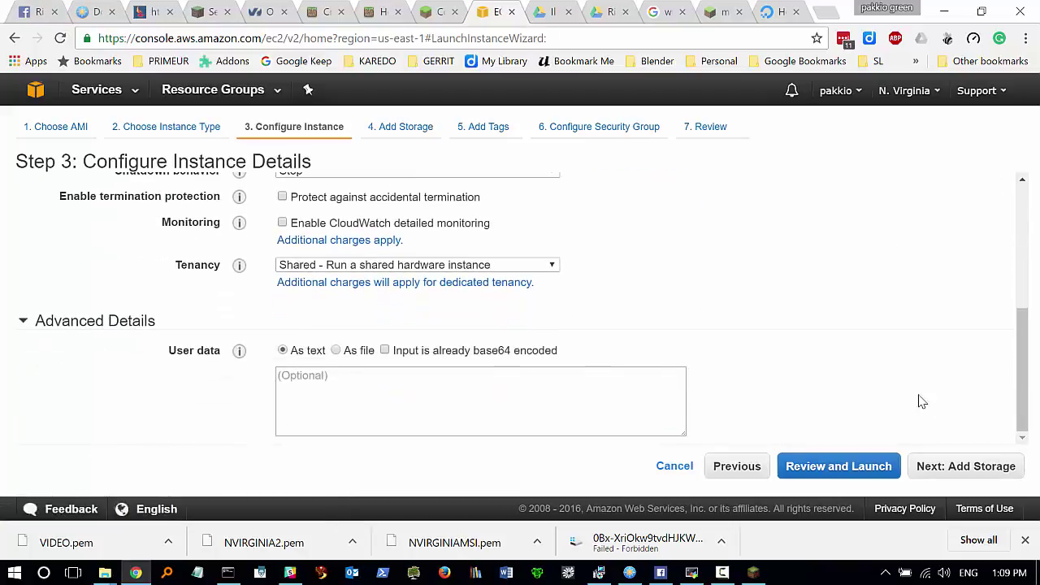
left_click(963, 469)
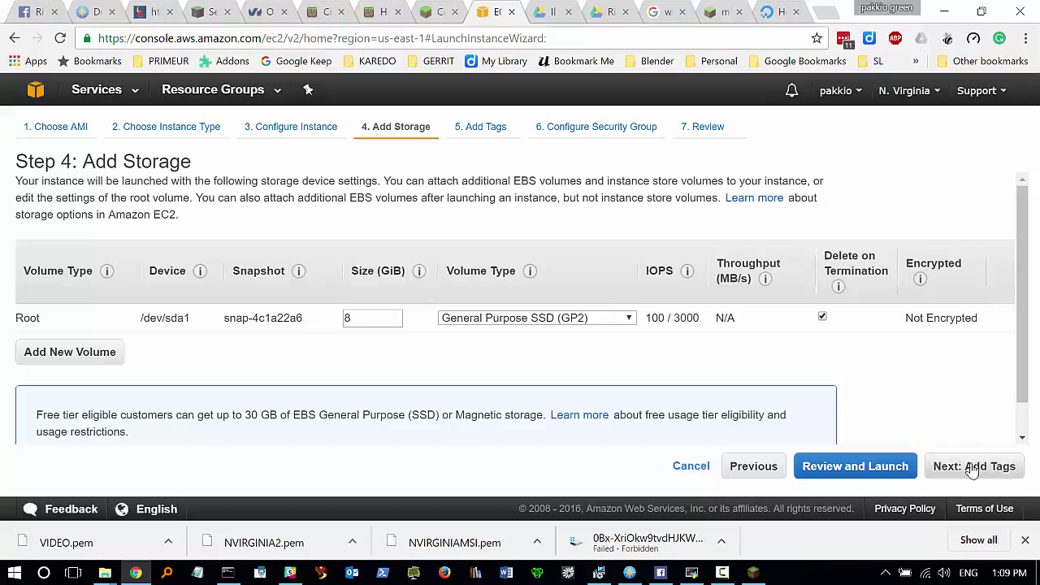
- Keep the default 8 GiB General Purpose SSD root volume, leave the tags empty, and proceed to the security group settings
scroll(1028, 419, "down", 1)
scroll(1028, 418, "down", 1)
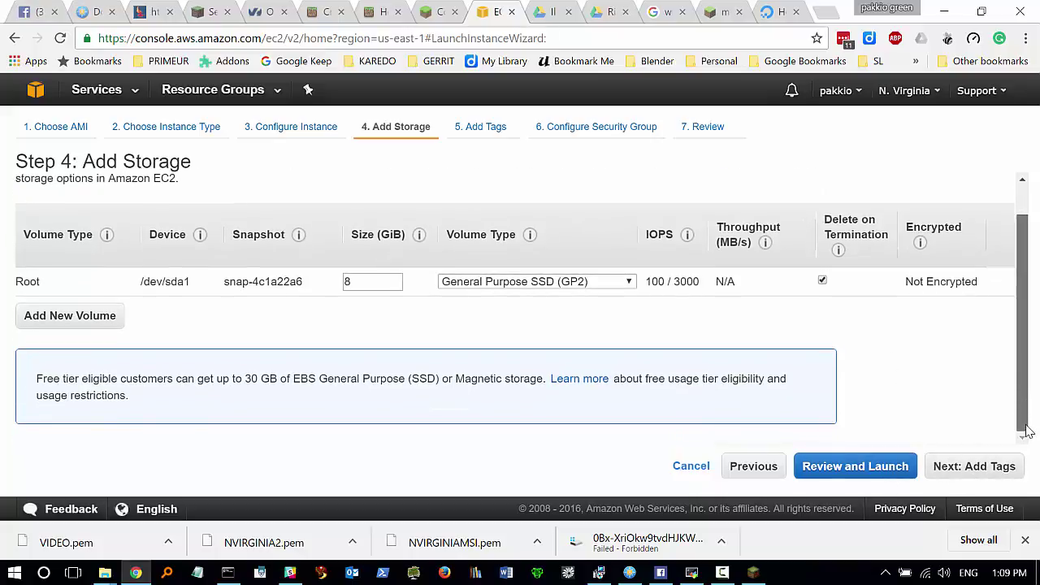
left_click(974, 466)
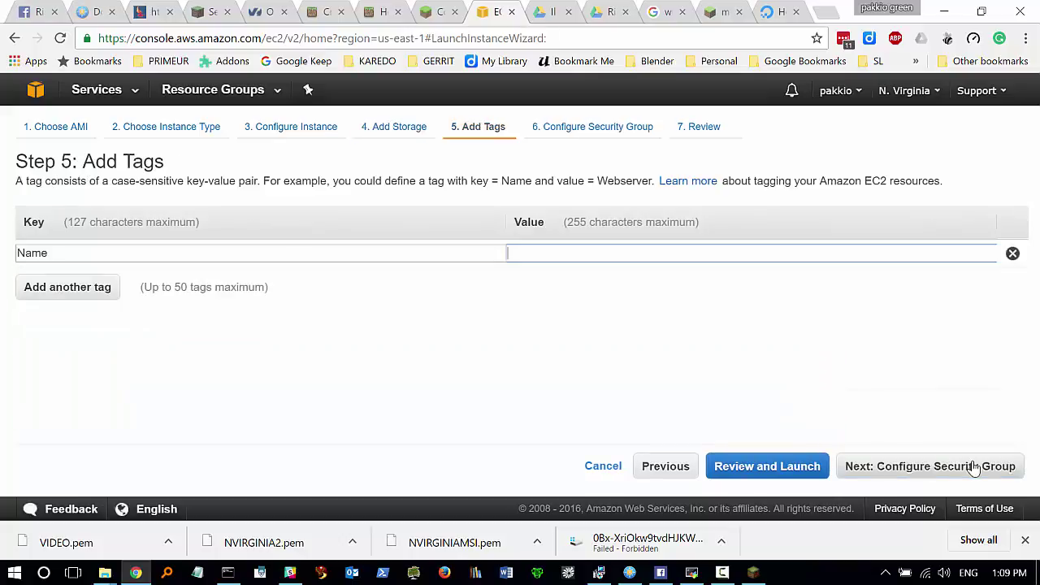
left_click(928, 467)
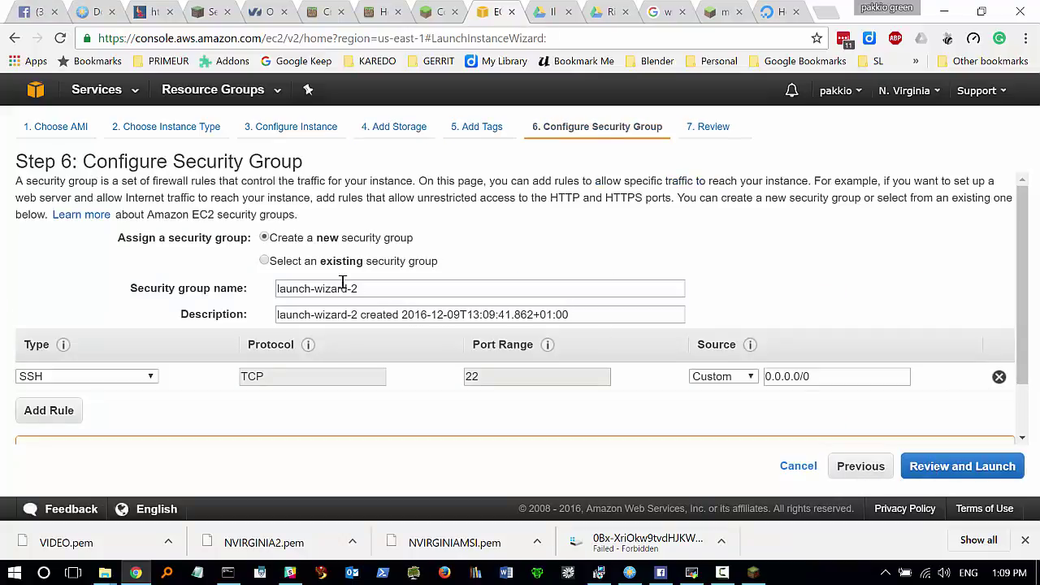
- Assign the existing "anything" security group to the instance and proceed to the launch review
left_click(275, 265)
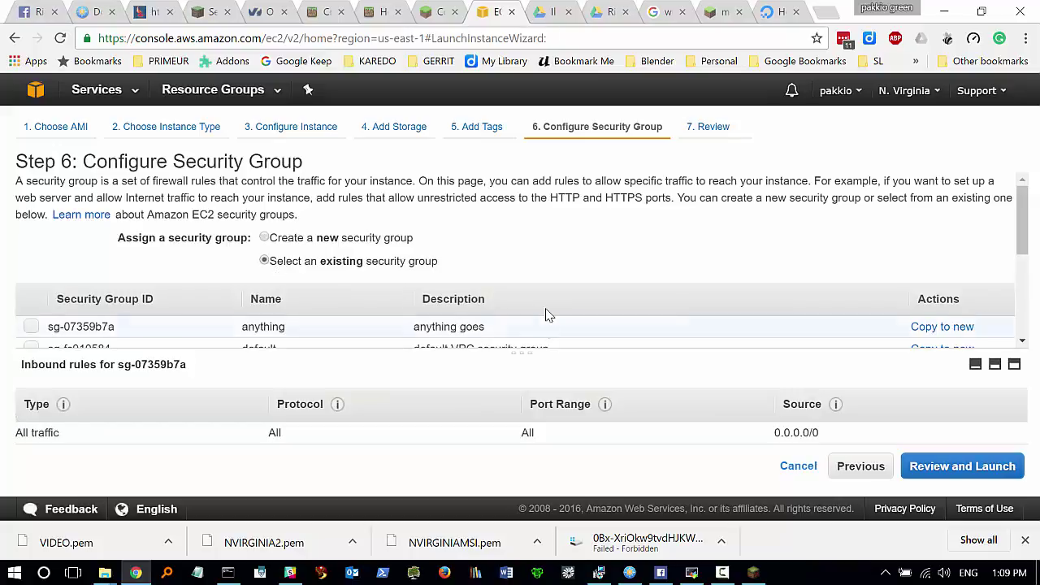
scroll(342, 271, "down", 2)
scroll(342, 271, "down", 1)
scroll(344, 262, "up", 3)
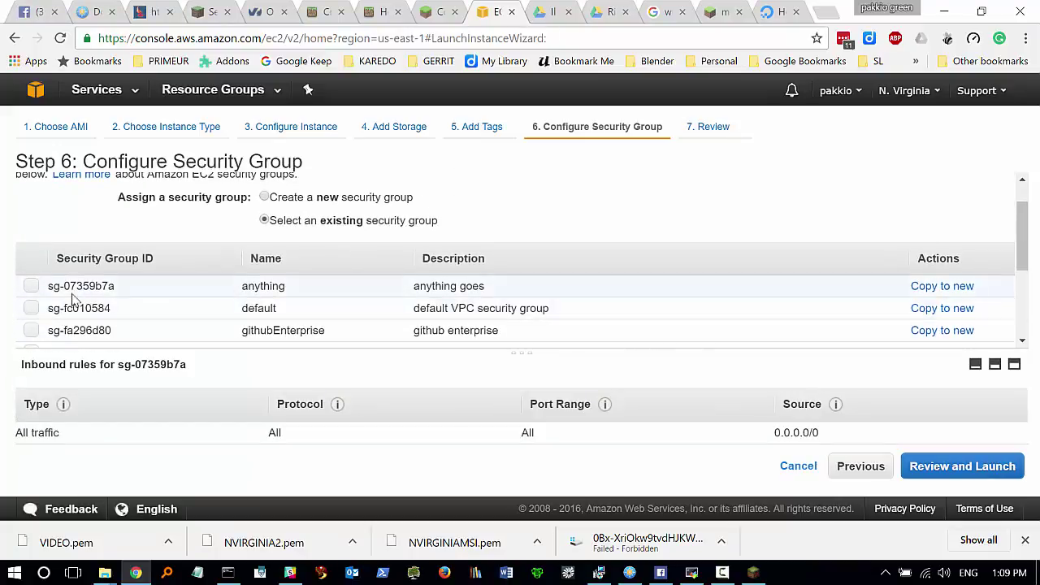
left_click(33, 289)
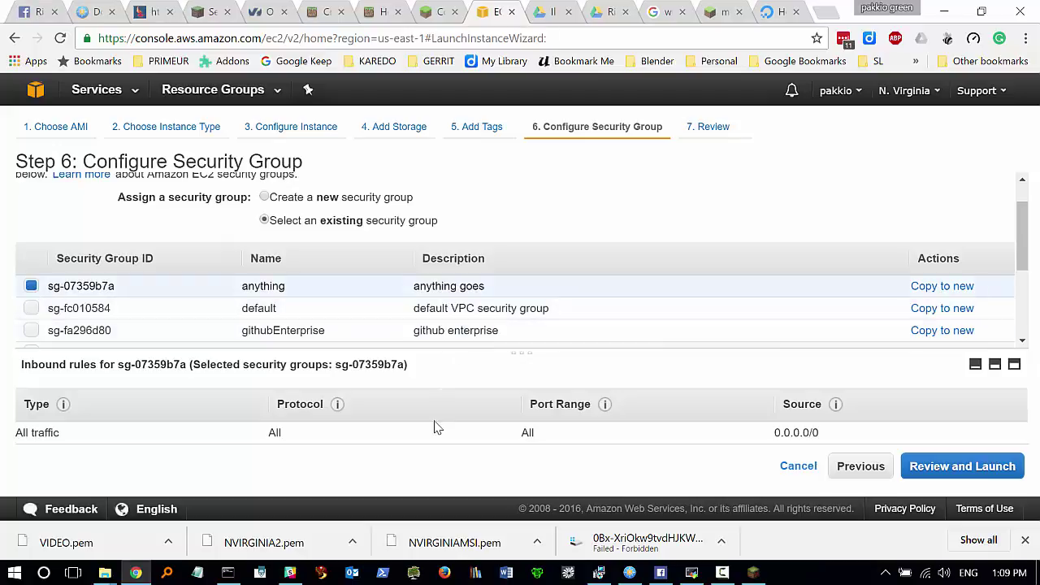
scroll(435, 303, "down", 2)
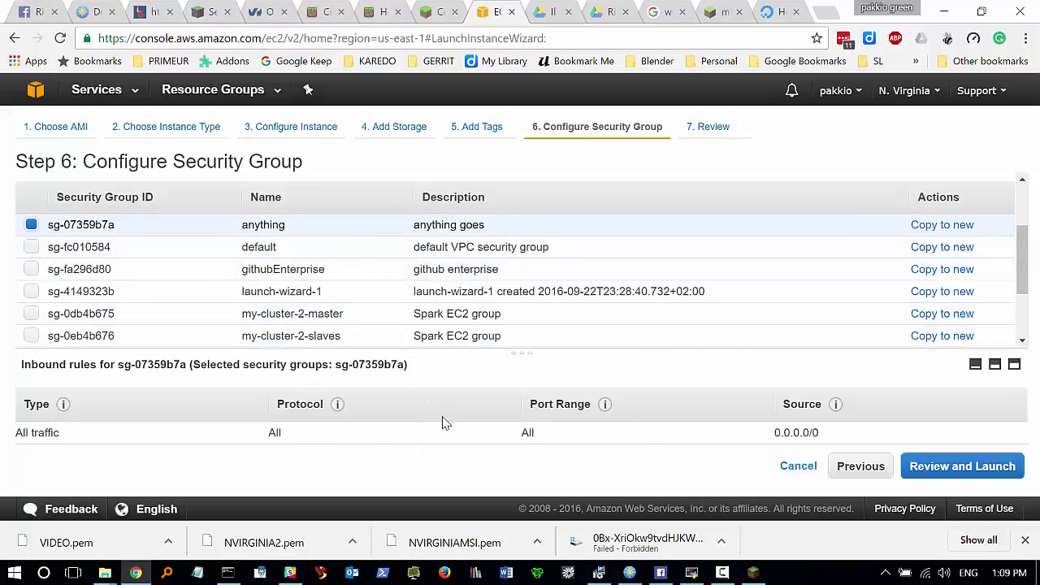
left_click(950, 465)
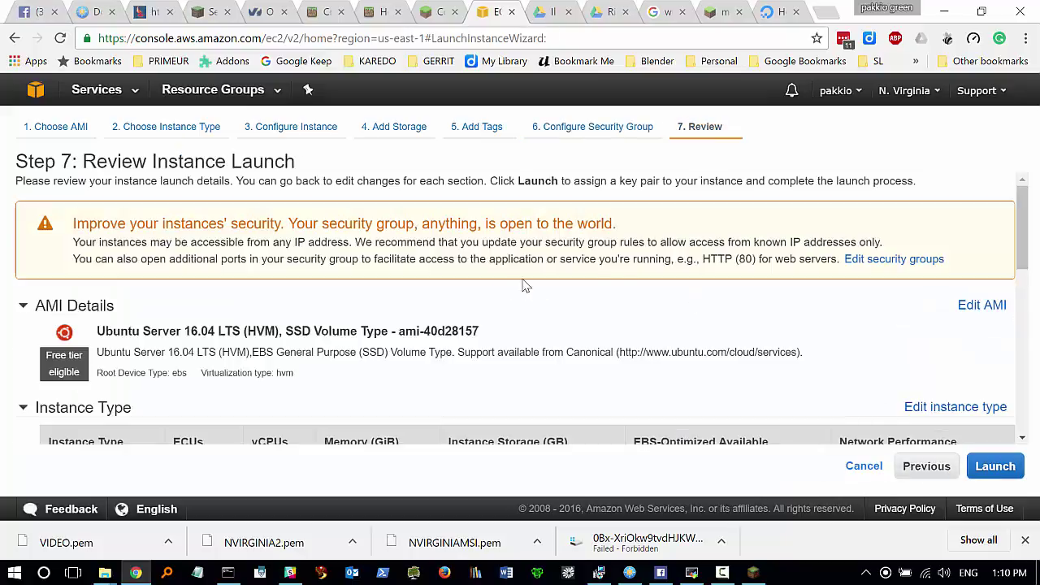
- Review the launch details and launch the instance with the existing VIDEO key pair, acknowledging access to its private key file
scroll(332, 303, "down", 3)
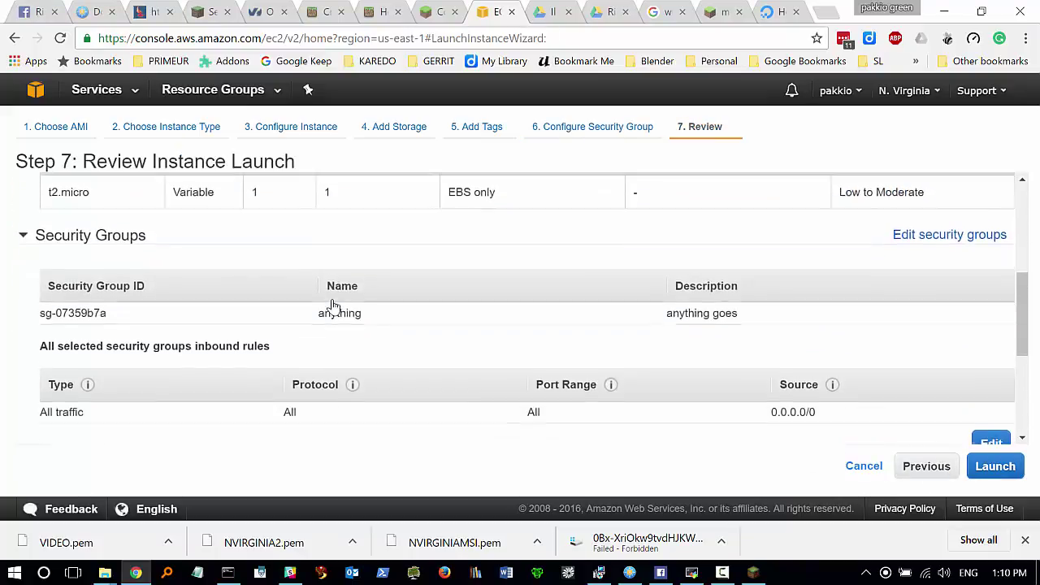
scroll(333, 307, "down", 1)
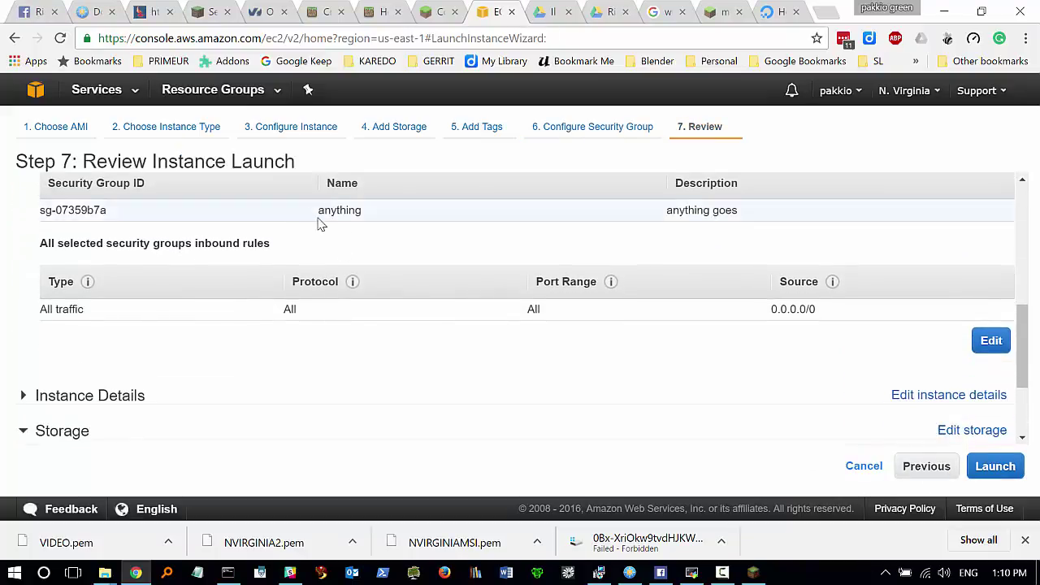
scroll(581, 340, "down", 2)
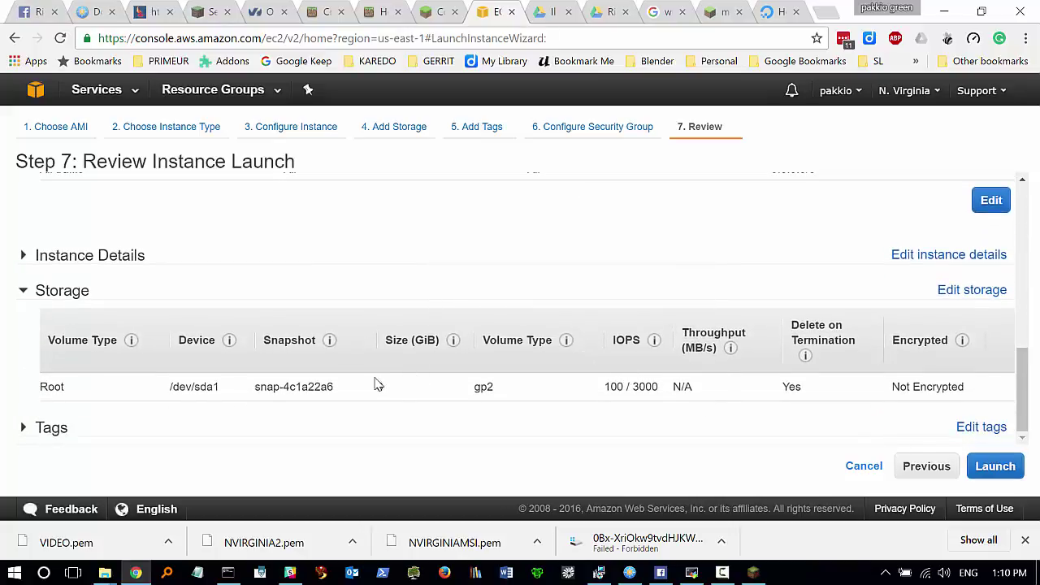
left_click(990, 466)
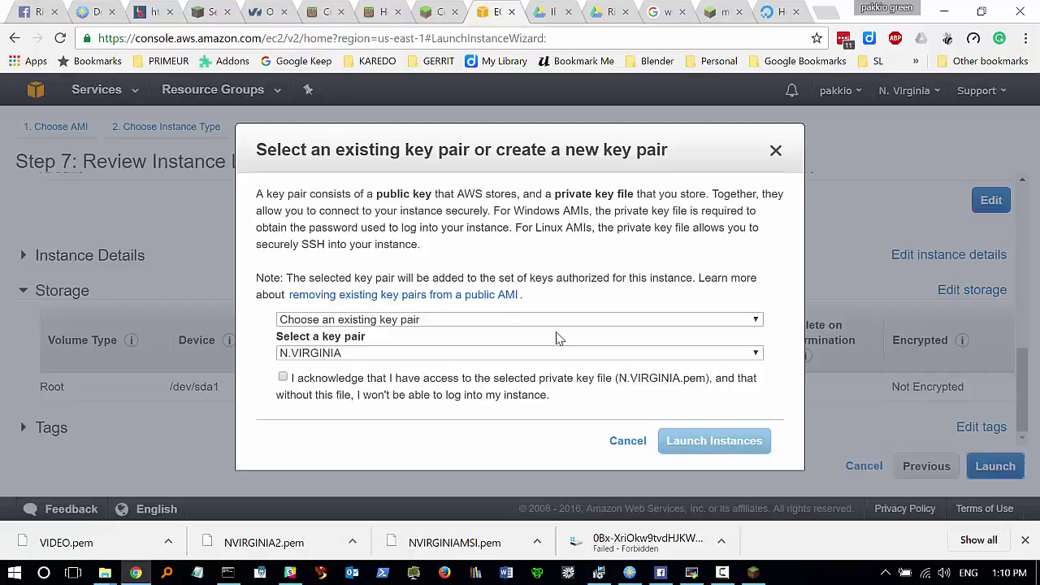
left_click(408, 356)
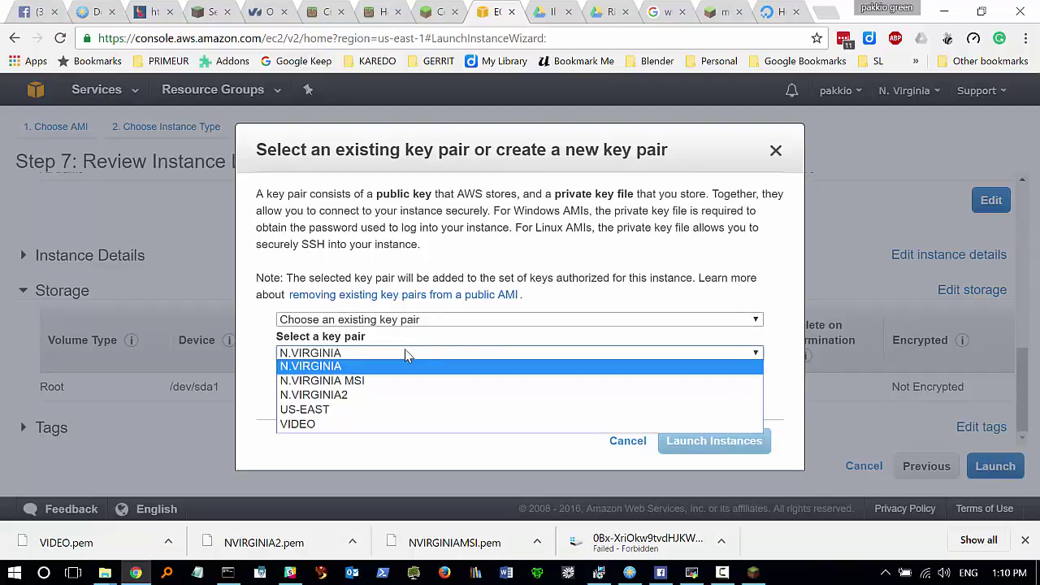
left_click(351, 426)
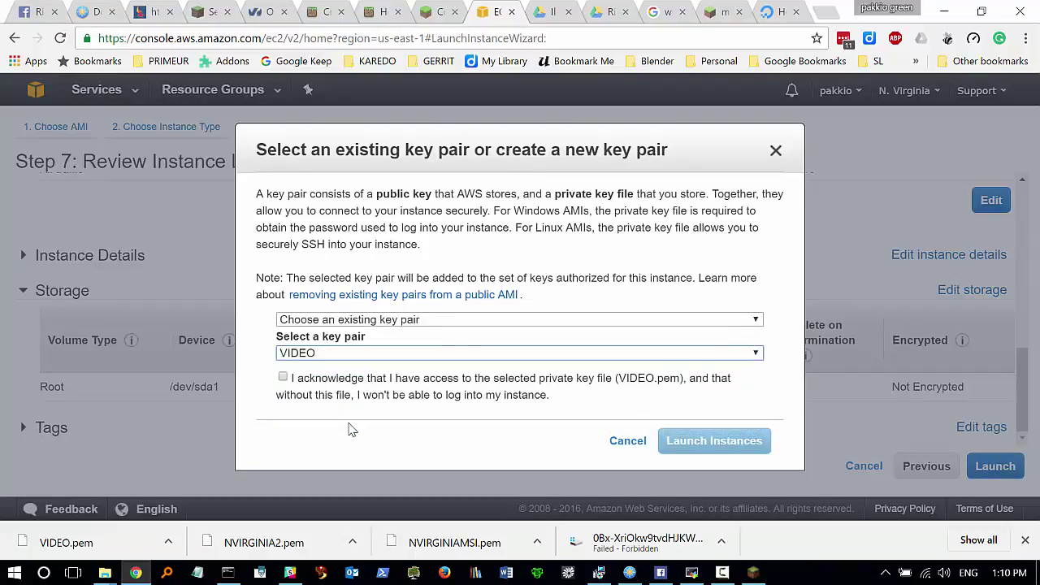
left_click(283, 378)
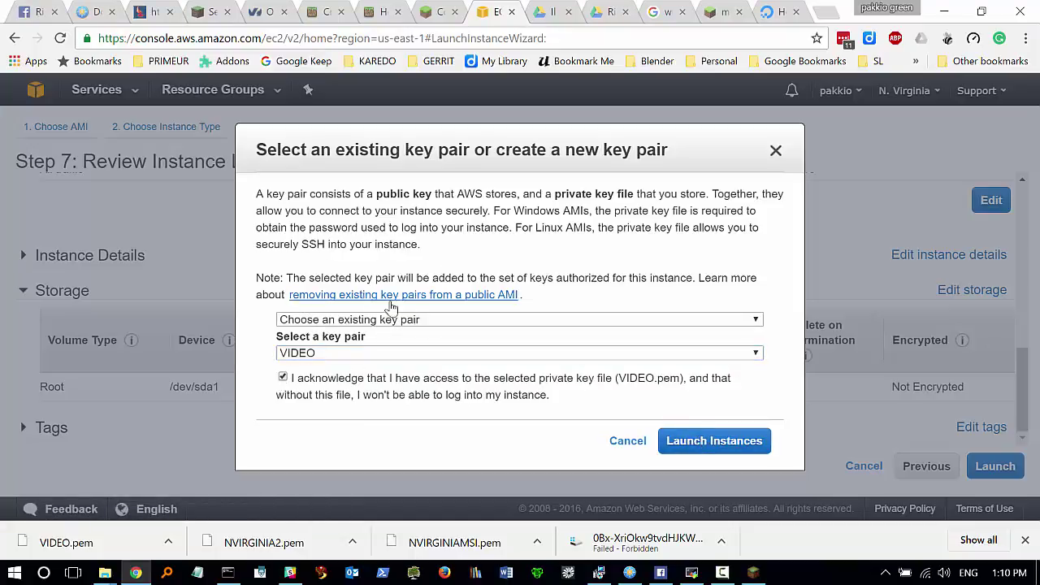
left_click(713, 441)
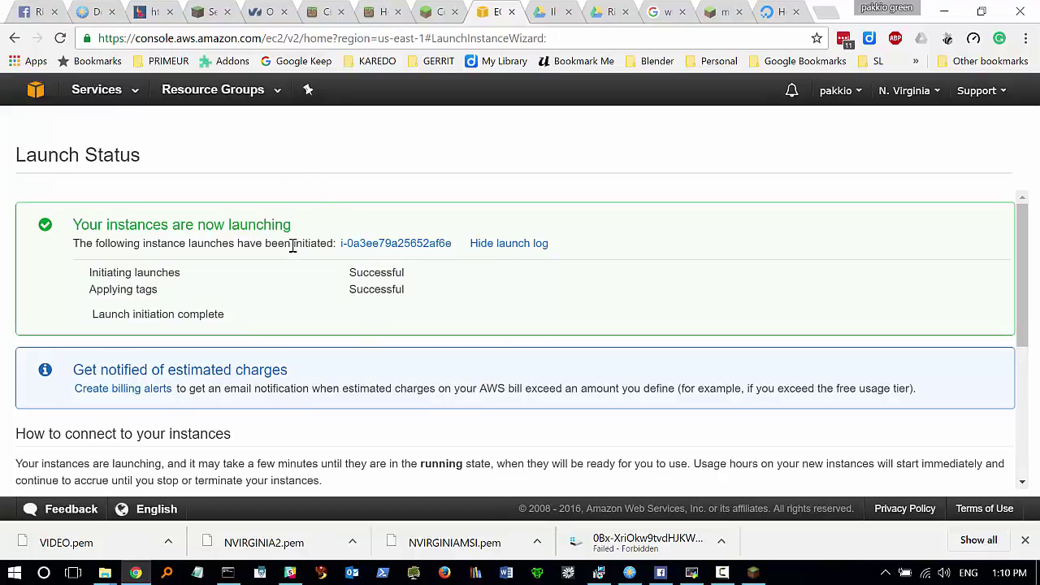
- Open the newly launched instance from the launch status page in the instances list
left_click(395, 246)
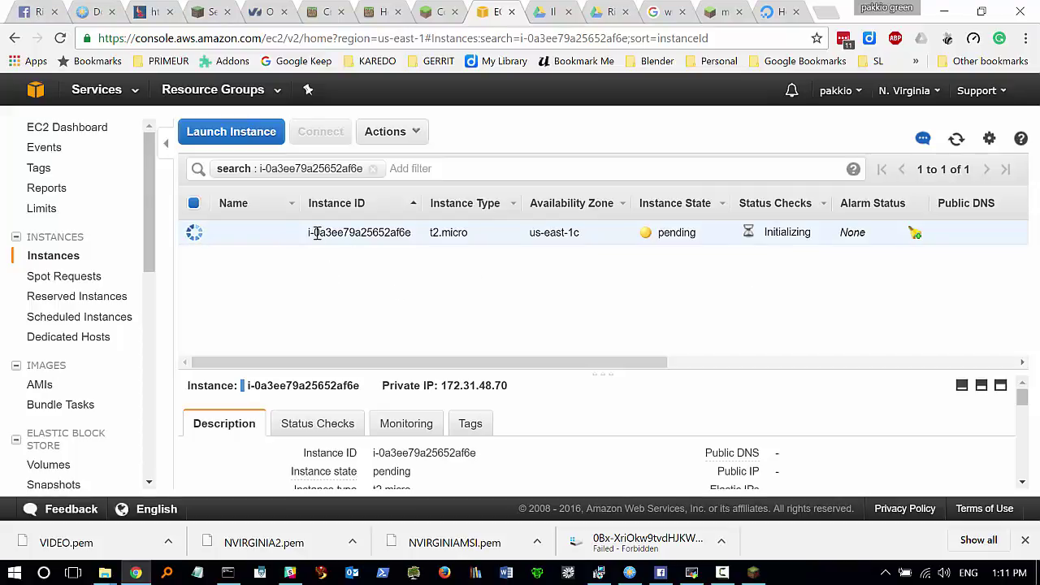
left_click(389, 132)
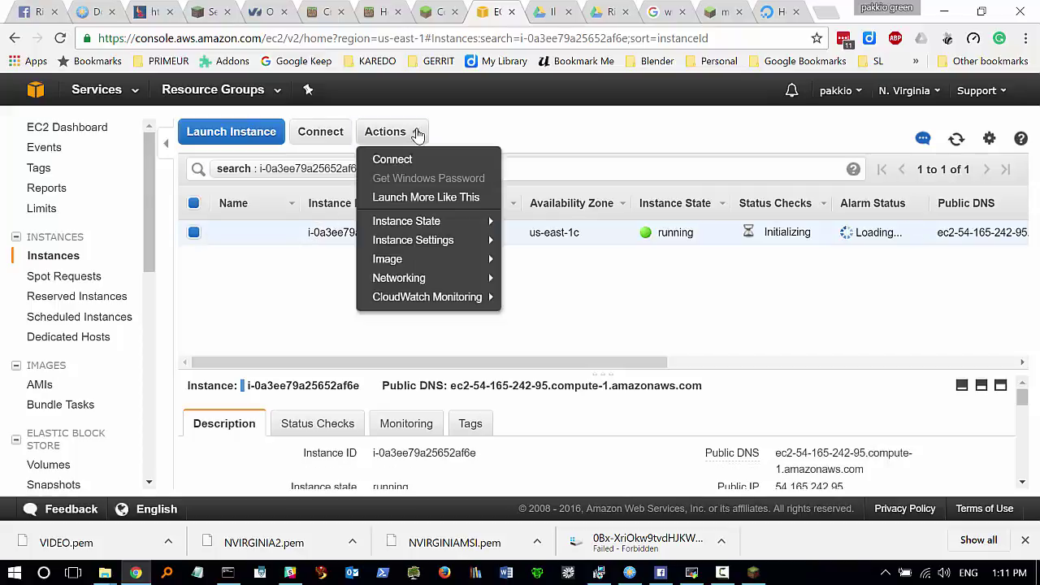
left_click(278, 277)
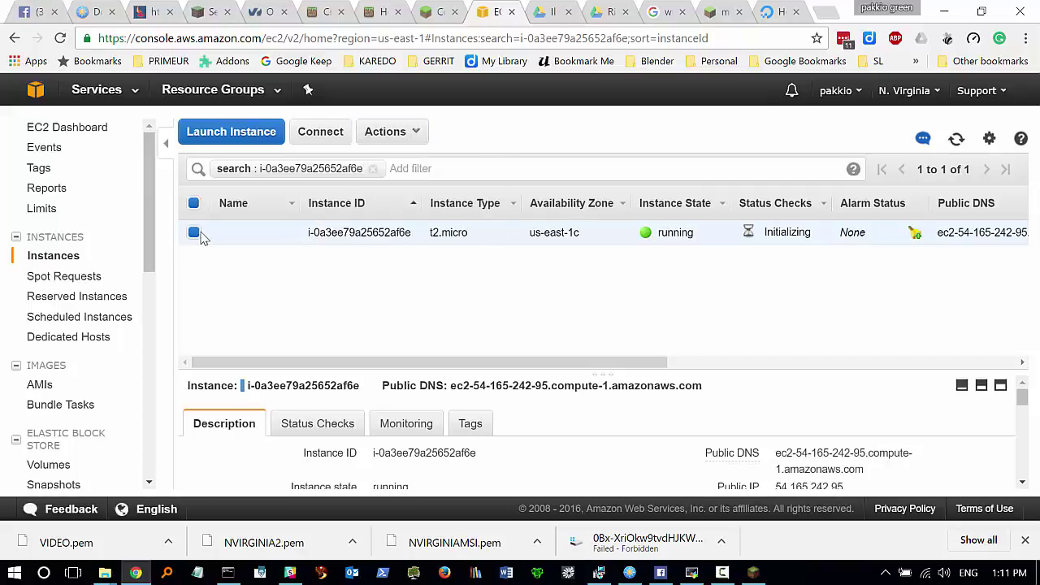
- Examine the instance's SSH connection instructions, particularly the username and public DNS in the example command, and close them
left_click(329, 139)
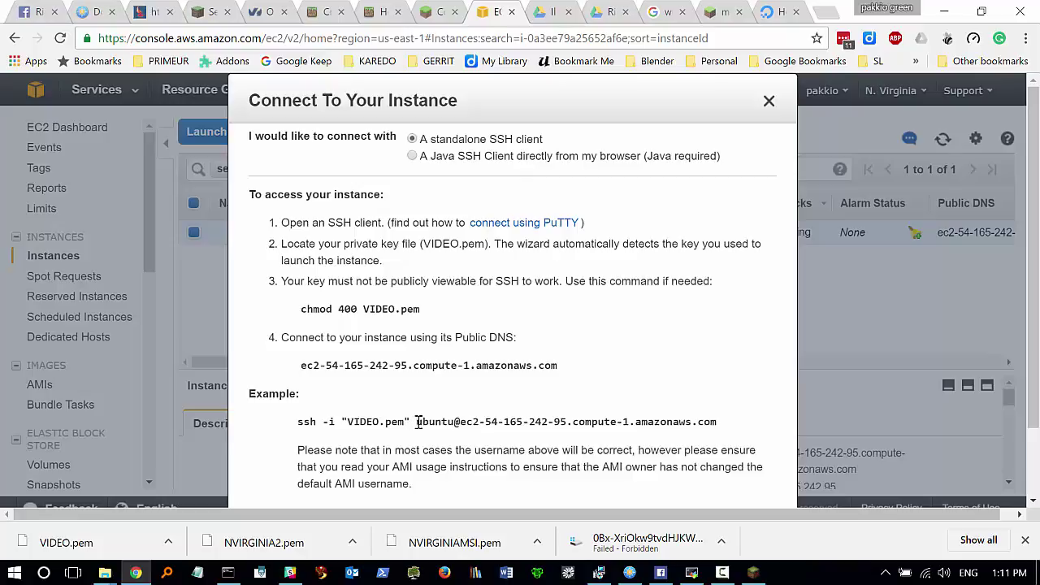
left_click_drag(417, 422, 454, 421)
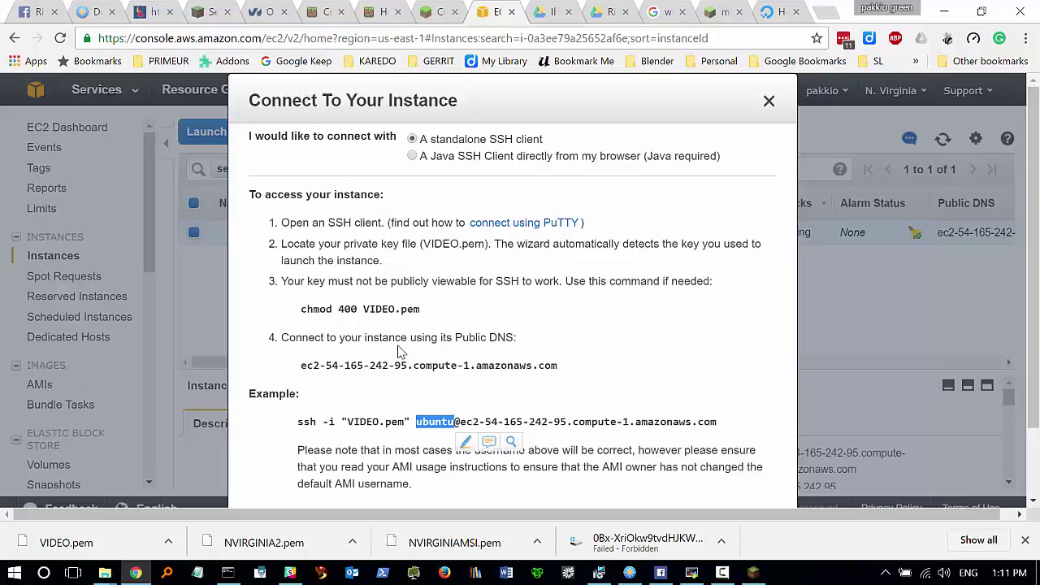
left_click_drag(460, 422, 718, 422)
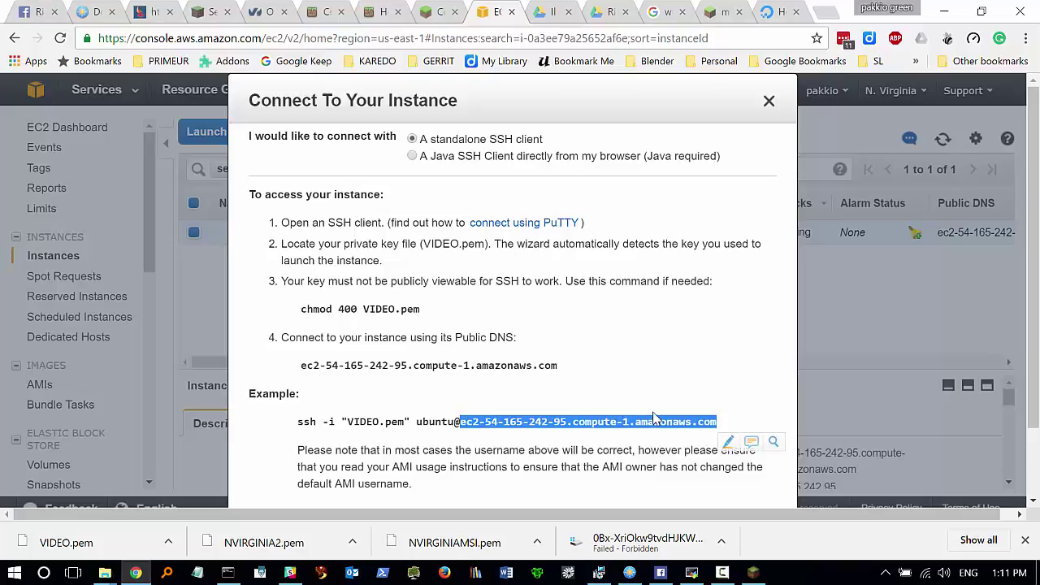
left_click(870, 277)
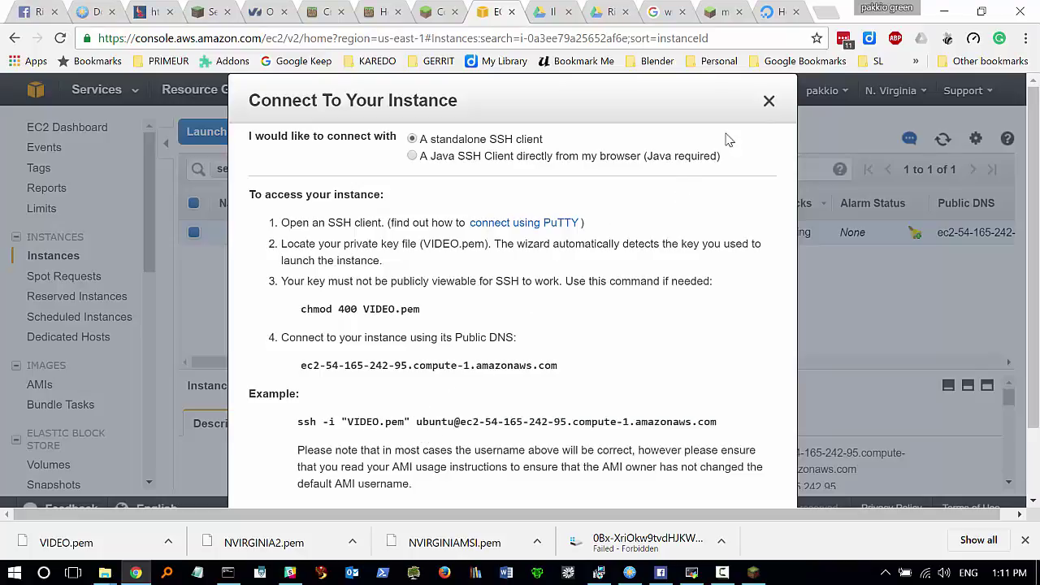
left_click(769, 100)
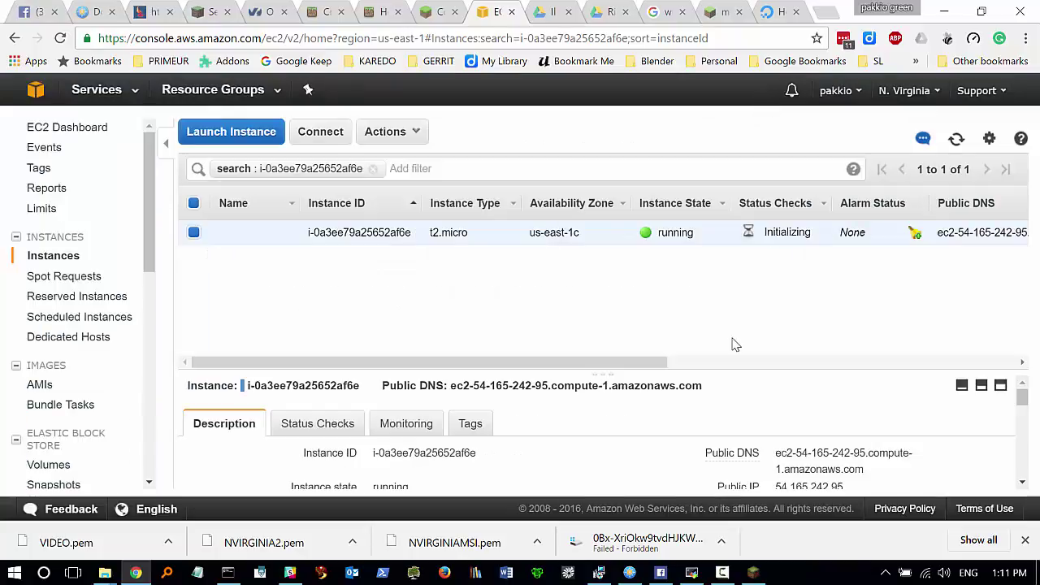
- Copy the public IP address from the instance's description
left_click(1024, 483)
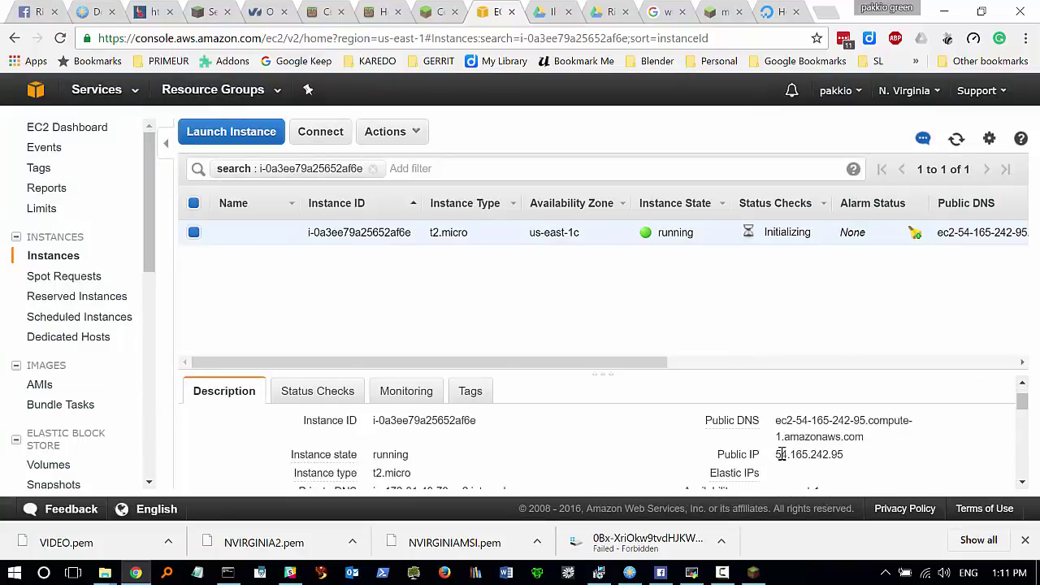
left_click_drag(778, 454, 846, 454)
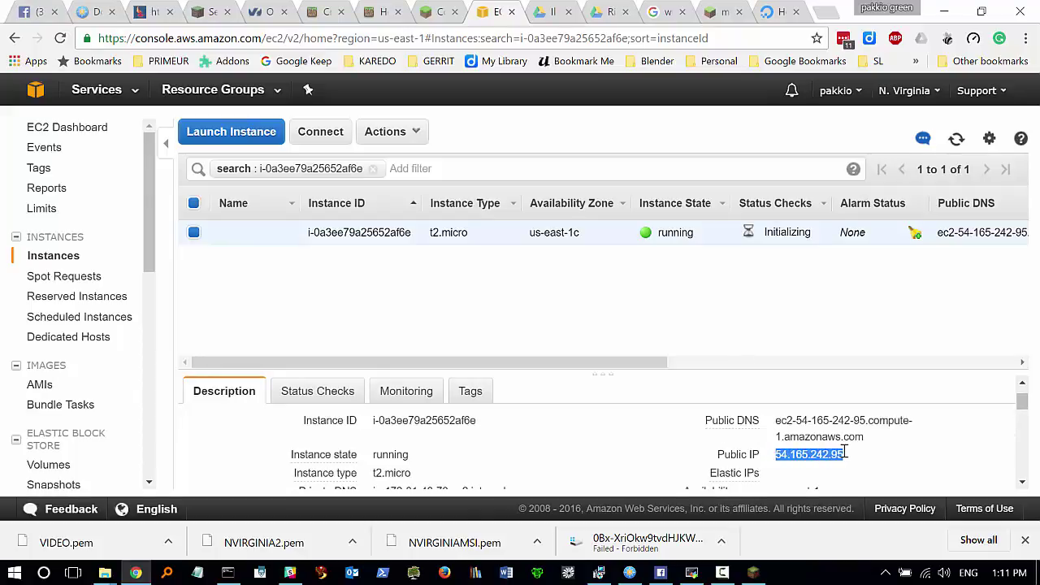
right_click(805, 453)
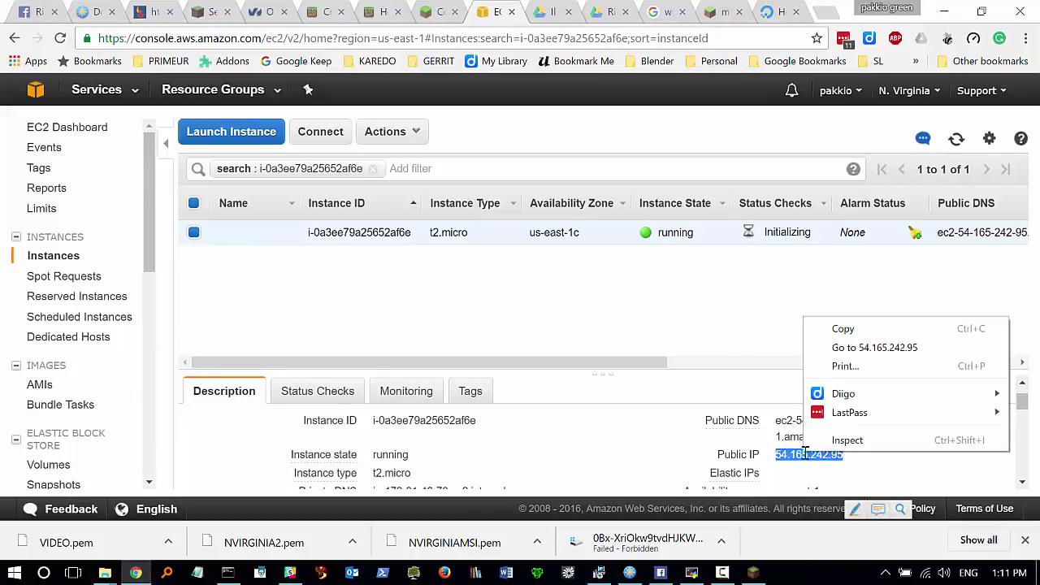
left_click(850, 329)
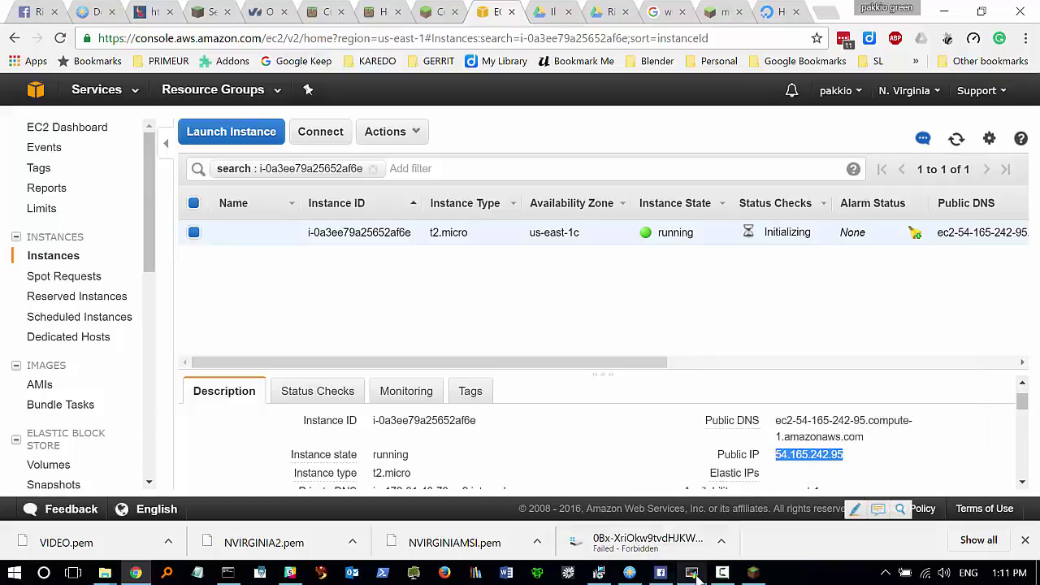
- Switch to MobaXterm and check its edition and version in the About information
left_click(691, 573)
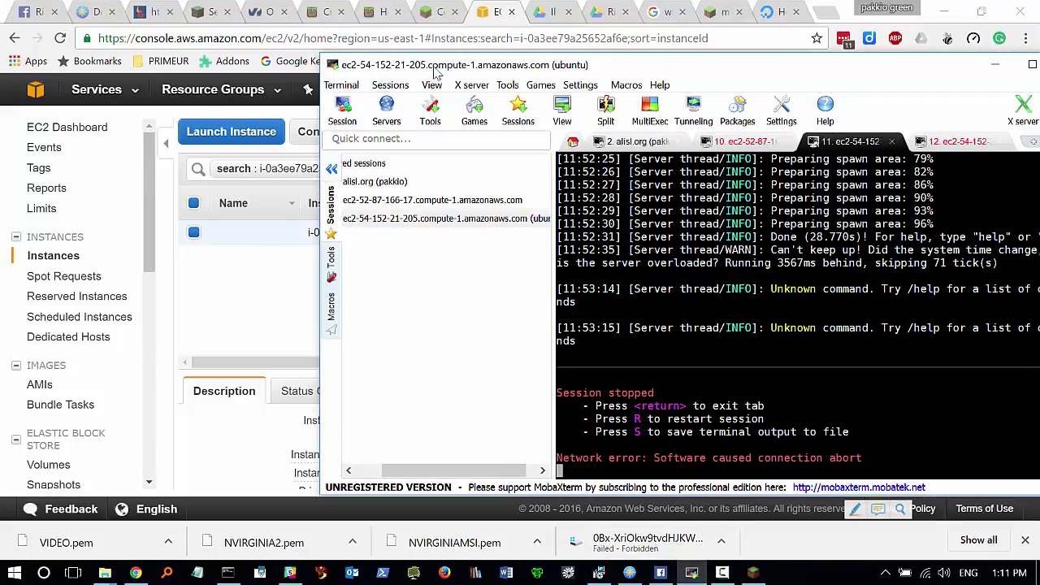
left_click(660, 85)
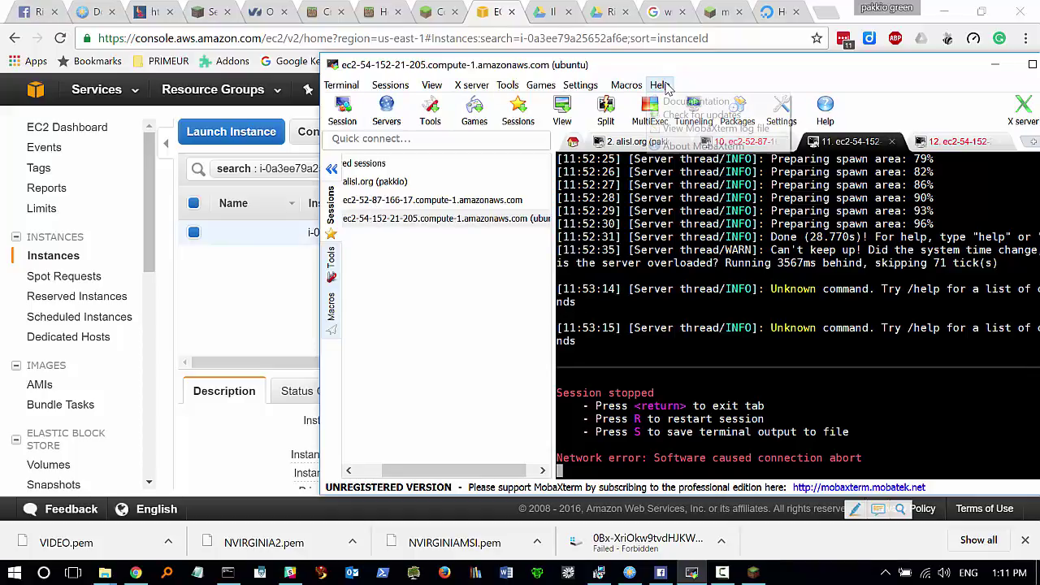
left_click(691, 150)
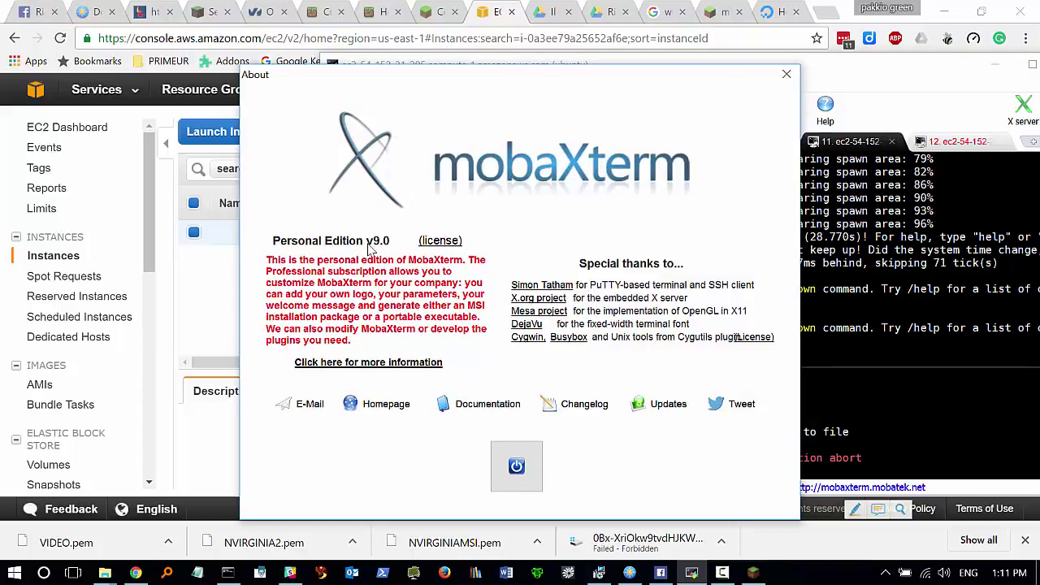
left_click(787, 76)
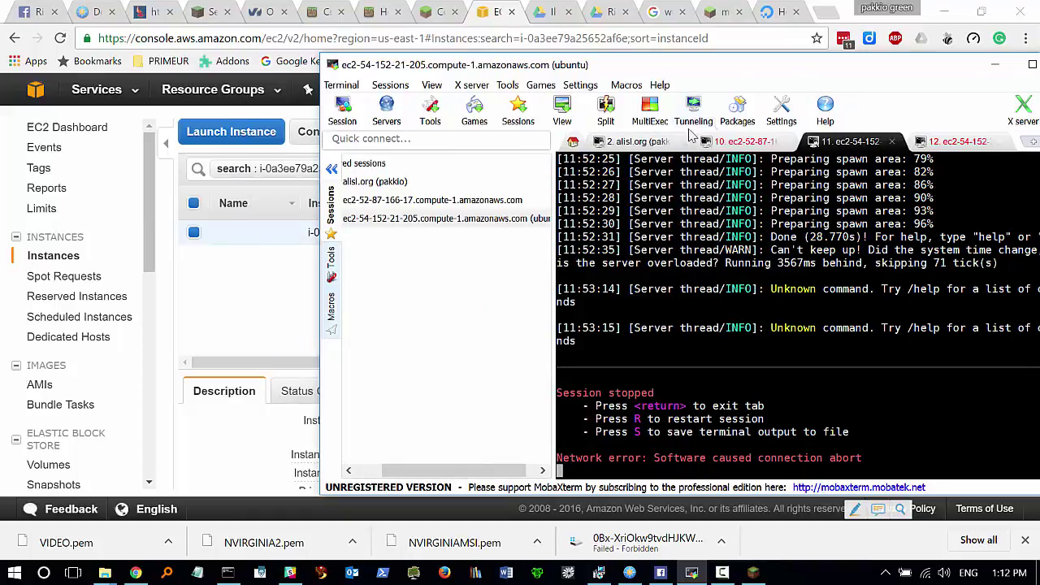
- Start a new SSH session and paste 54.165.242.95 as the remote host
left_click(342, 114)
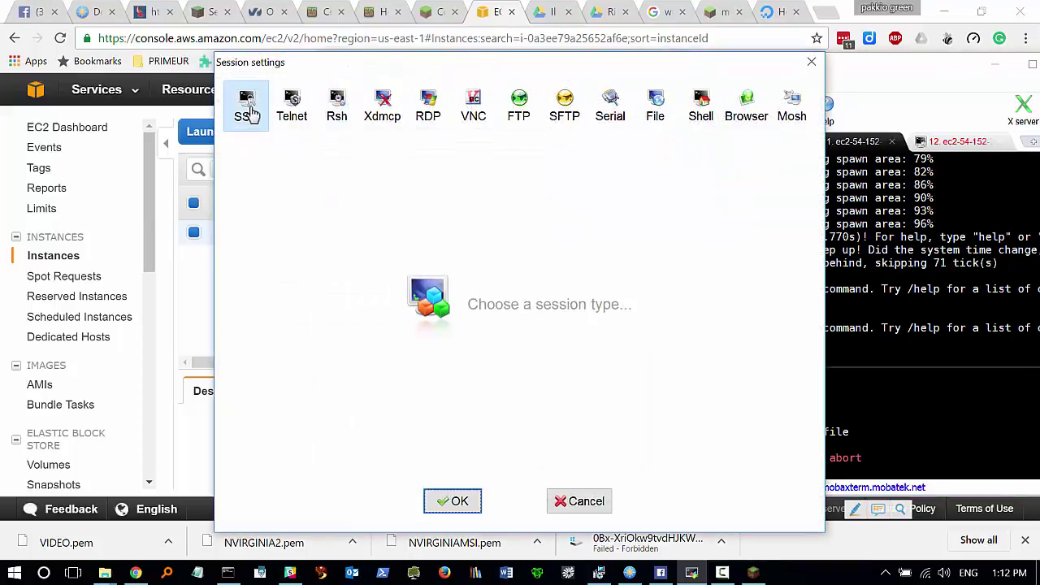
left_click(248, 110)
left_click(343, 197)
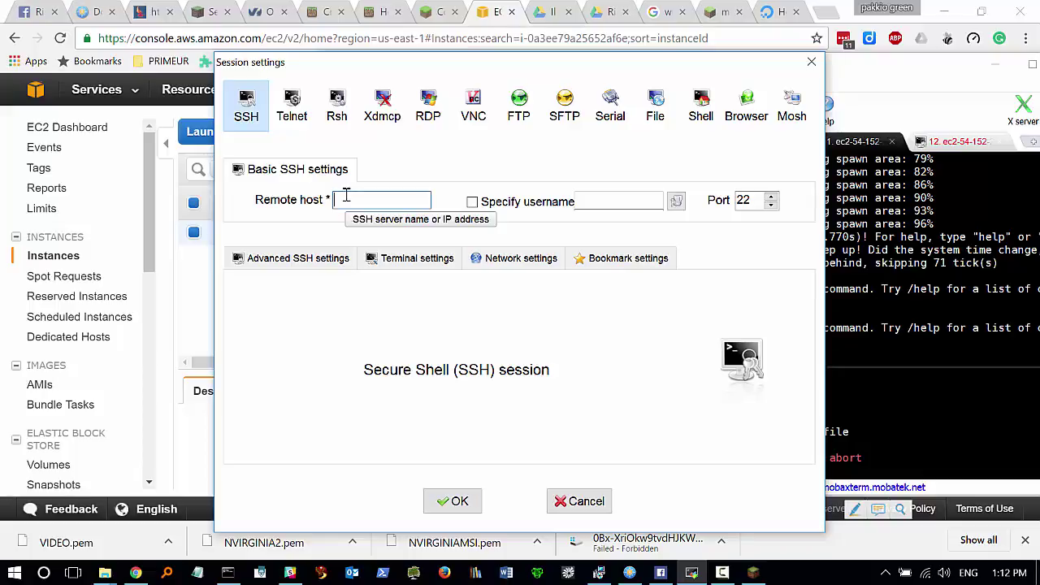
key("ctrl+v")
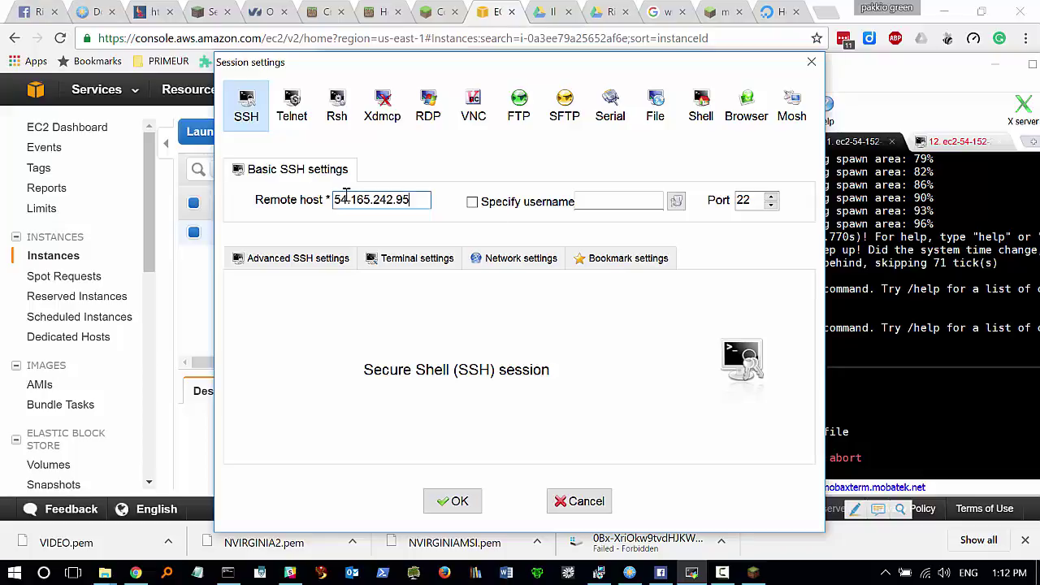
- Specify ubuntu as the username, use VIDEO.pem as the private key, and open the SSH session
left_click(472, 201)
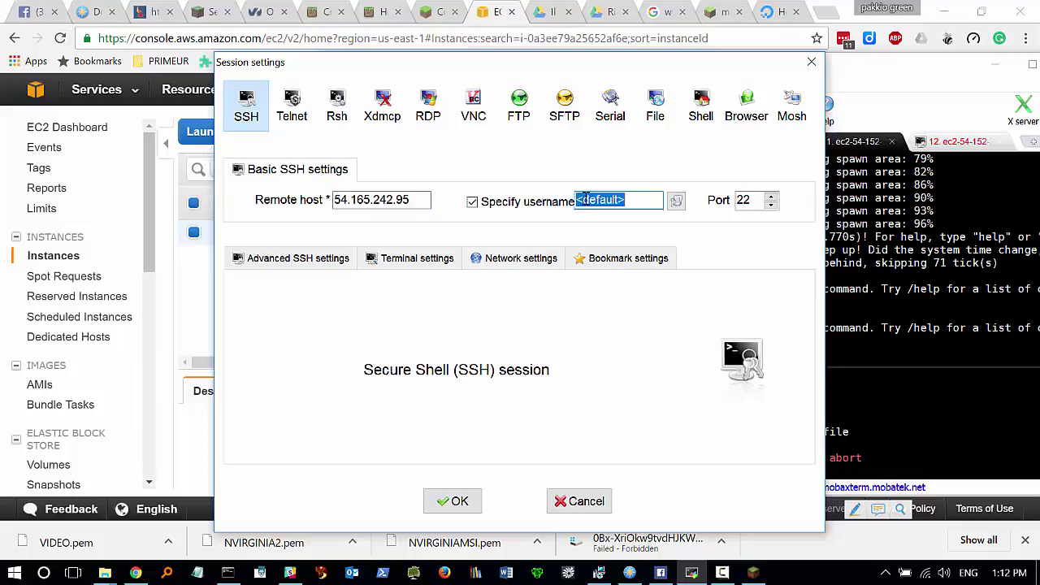
type("ubuntu")
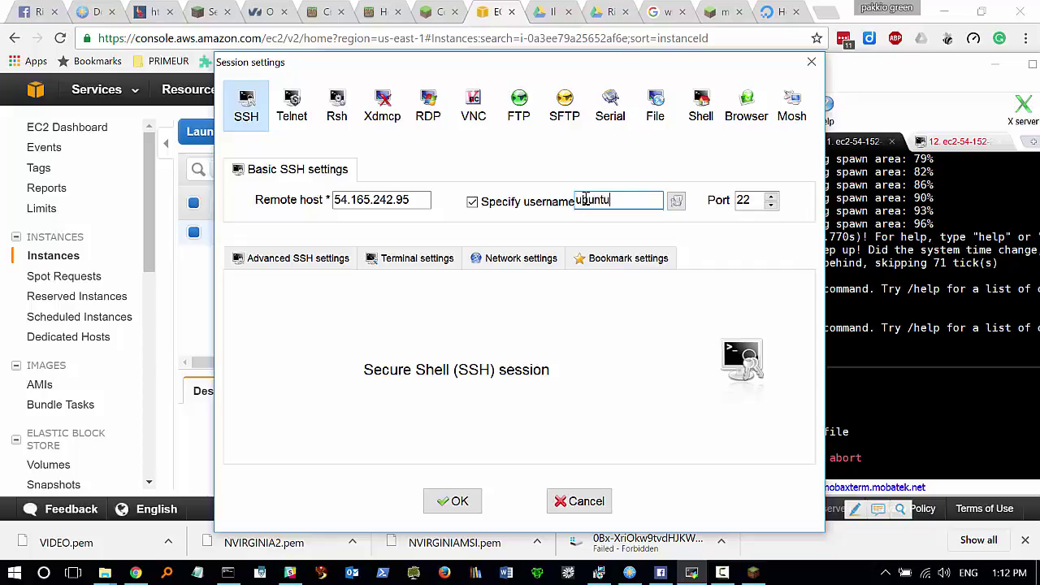
left_click(304, 273)
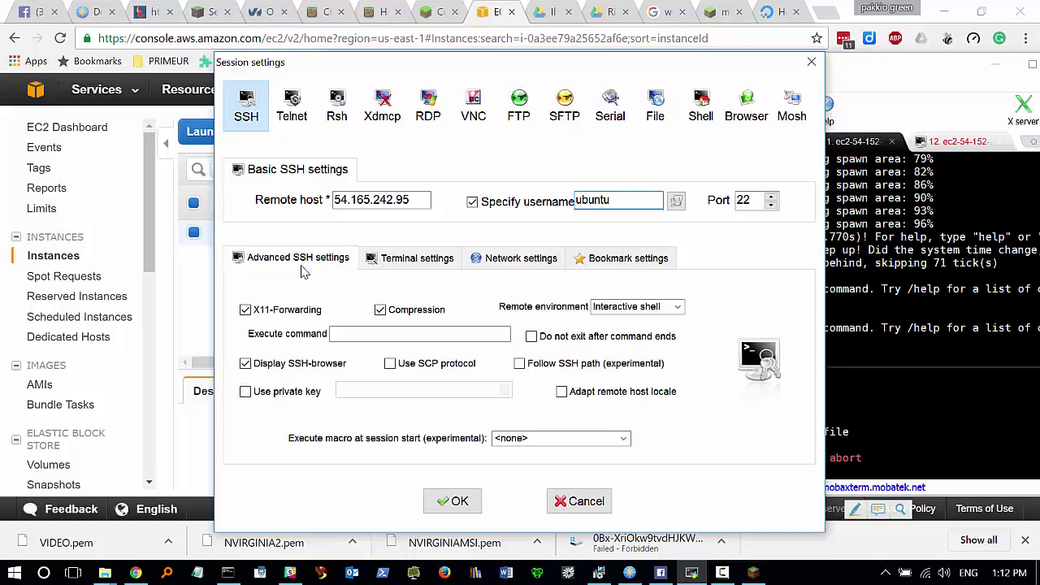
left_click(246, 393)
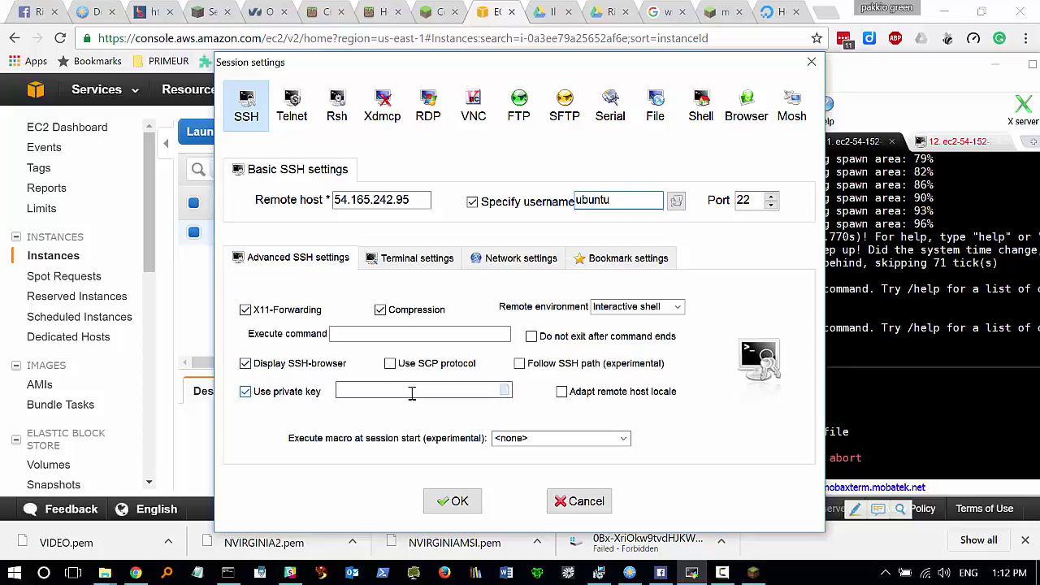
left_click(505, 391)
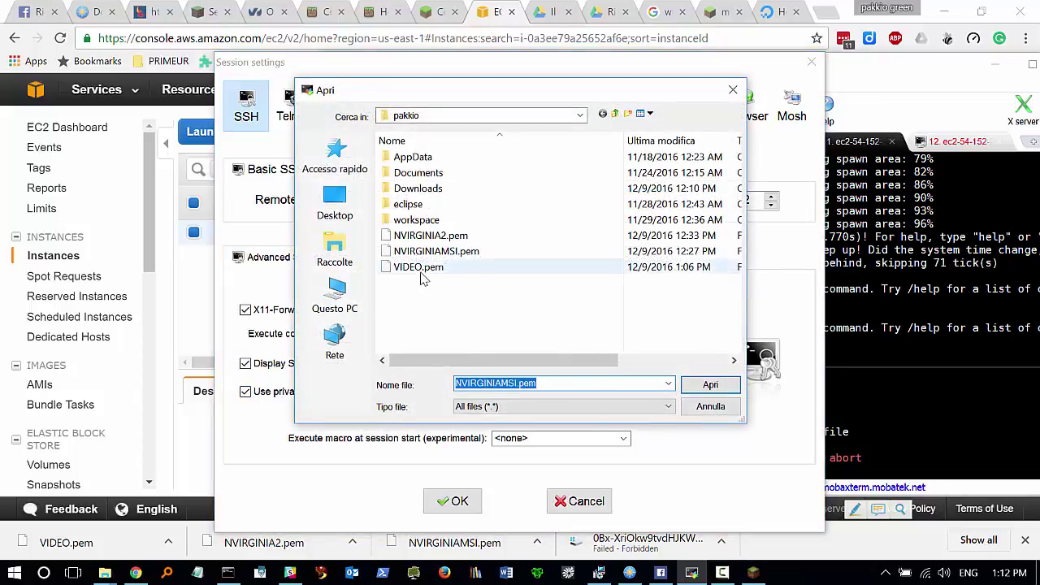
left_click(419, 268)
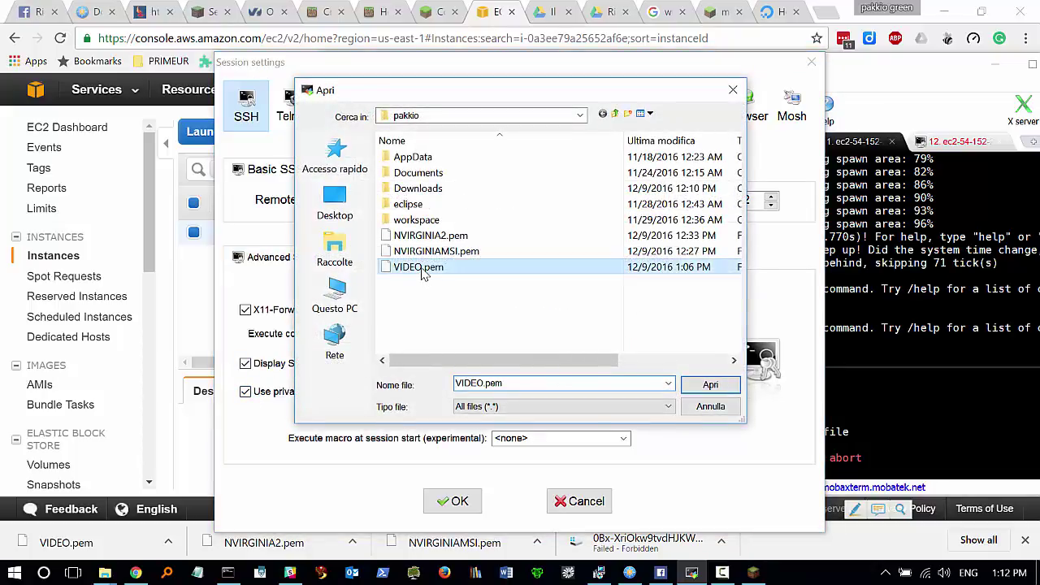
left_click(707, 385)
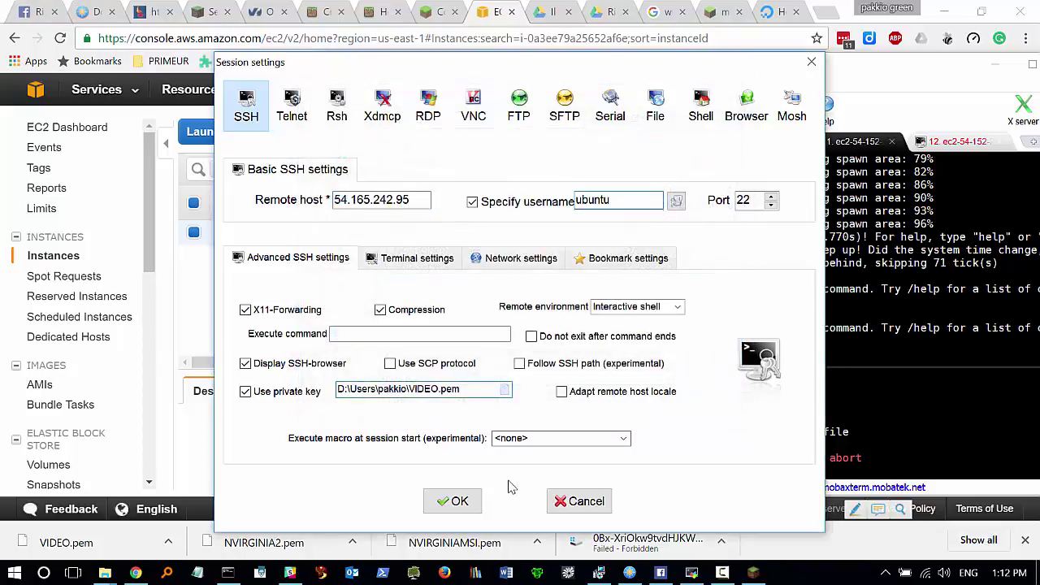
left_click(455, 502)
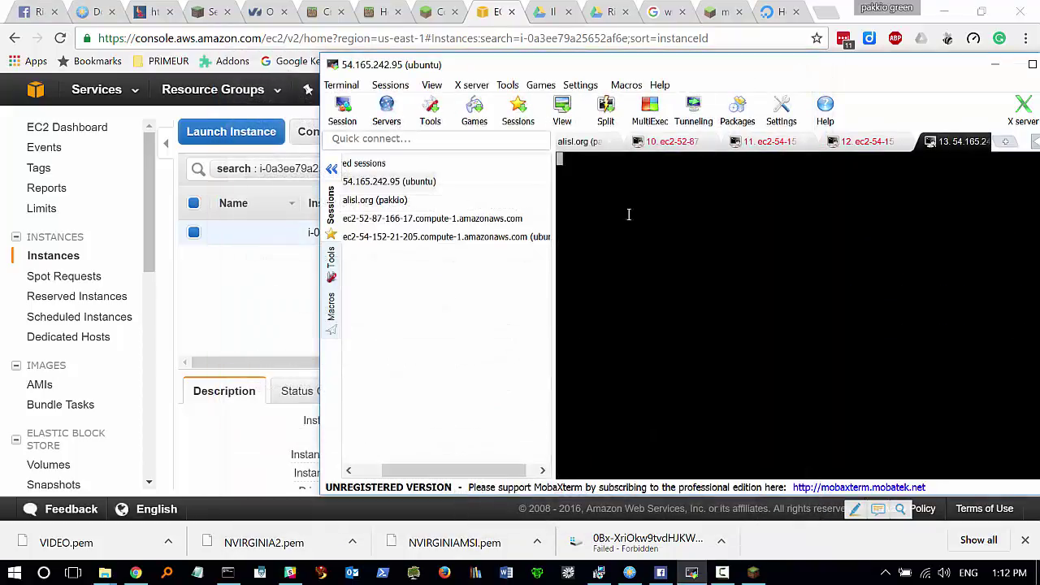
- Move the terminal window fully into view and close the three old ec2 session tabs numbered 10 to 12
left_click_drag(730, 64, 532, 90)
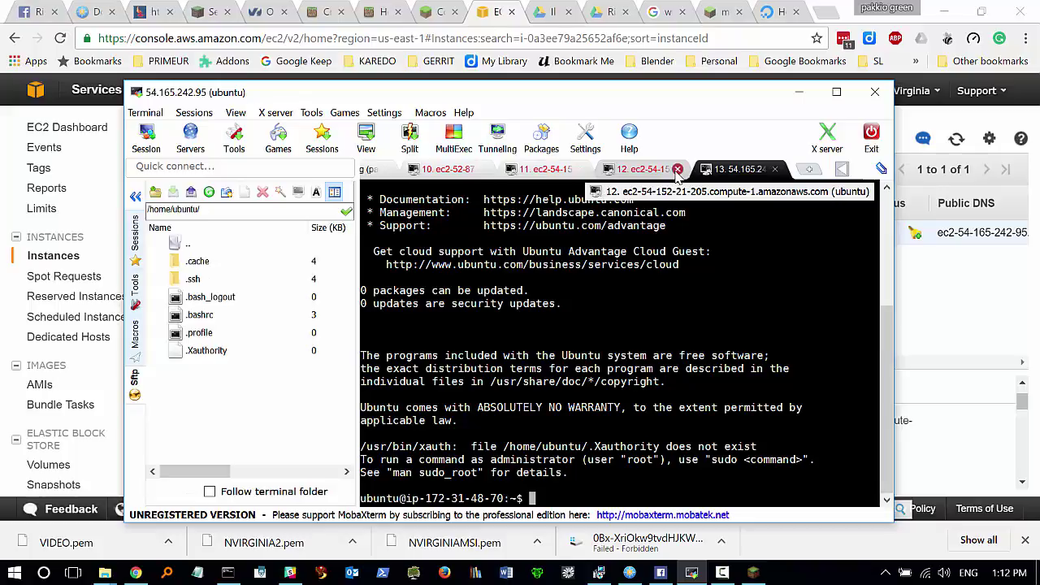
middle_click(652, 171)
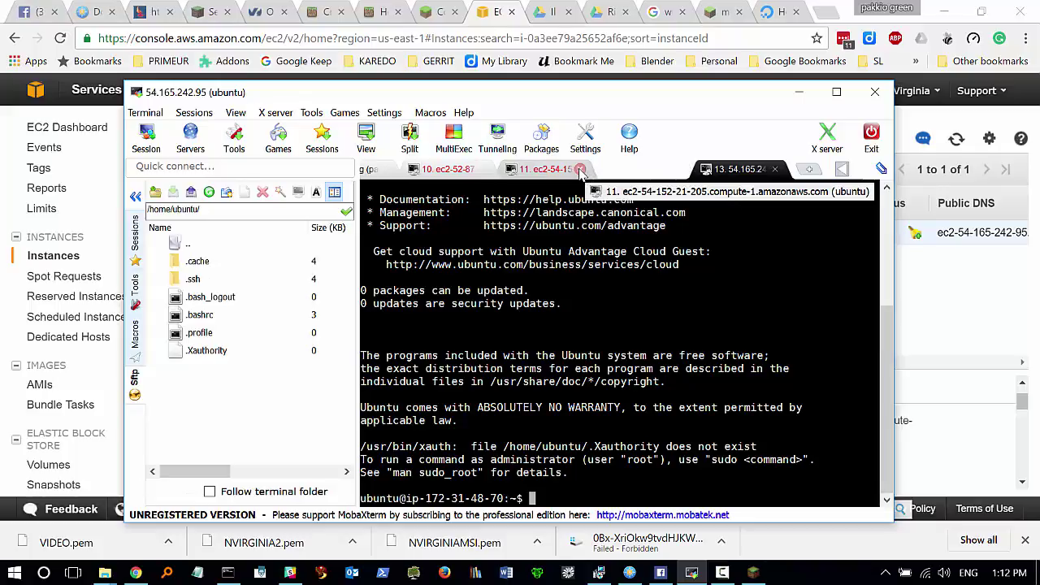
middle_click(561, 172)
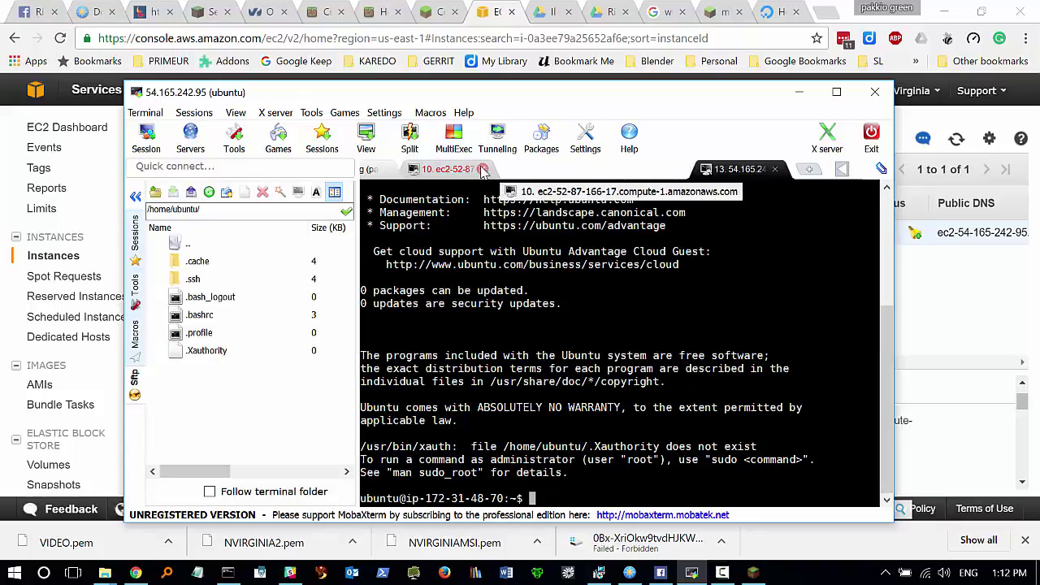
left_click(482, 169)
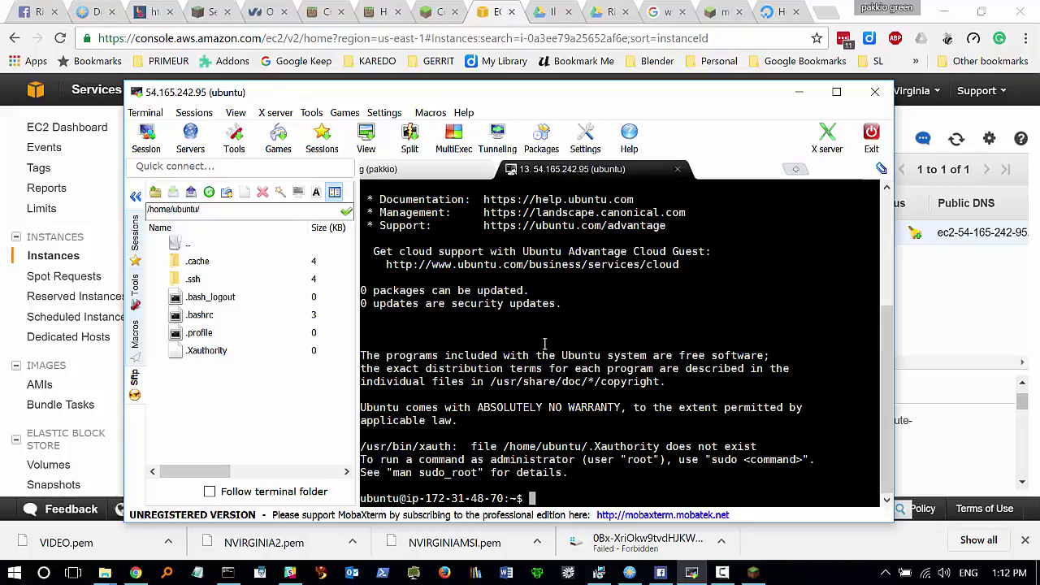
- Run java at the new server's prompt to check whether Java is installed
key("Return")
key("Return")
key("Return")
key("Return")
key("Return")
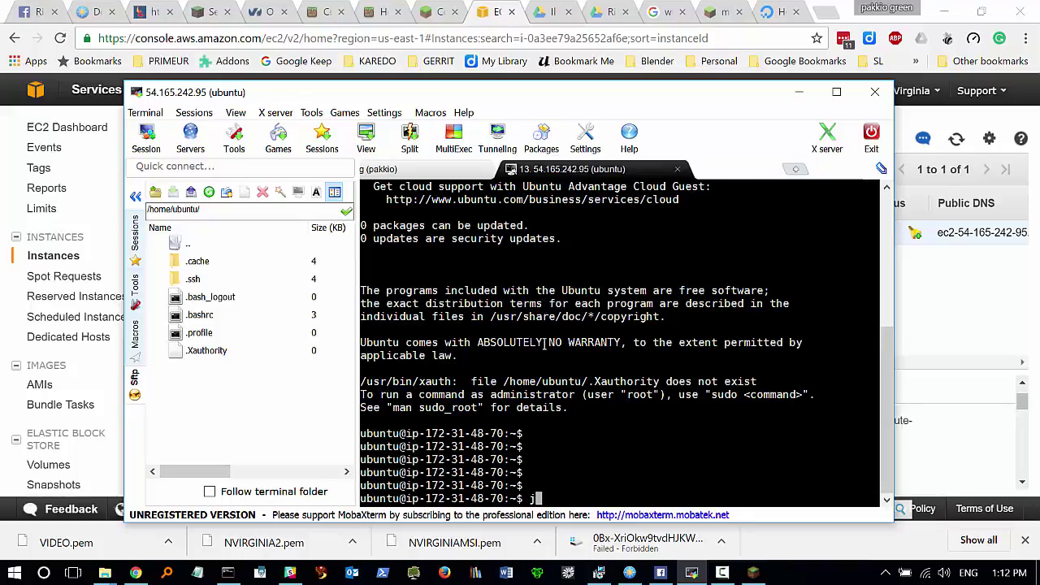
type("java")
key("Return")
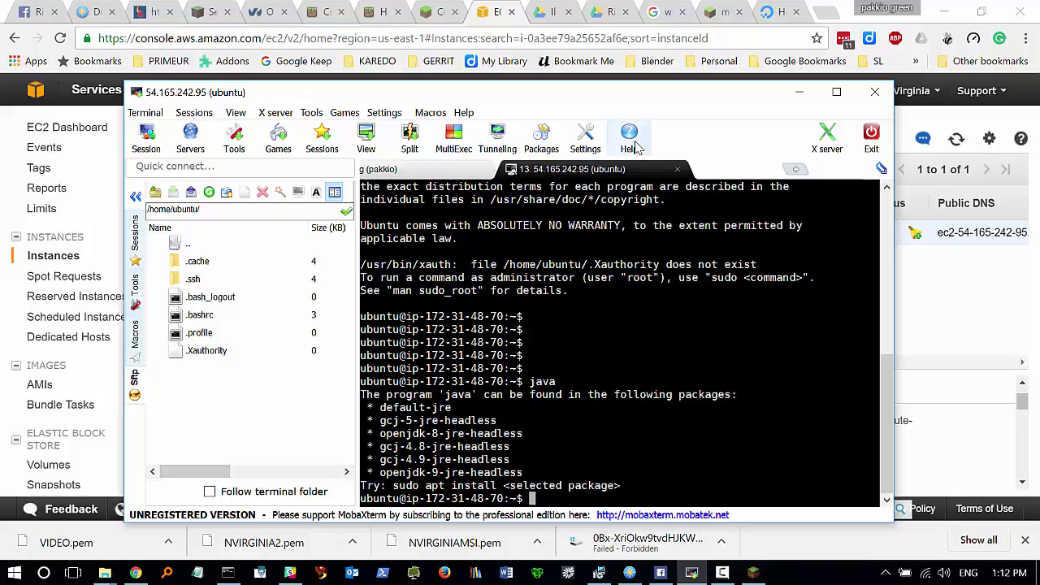
- Switch to the DigitalOcean Java installation tutorial in Chrome and select the sudo apt-get update command under Installing the Default JRE/JDK
left_click(778, 12)
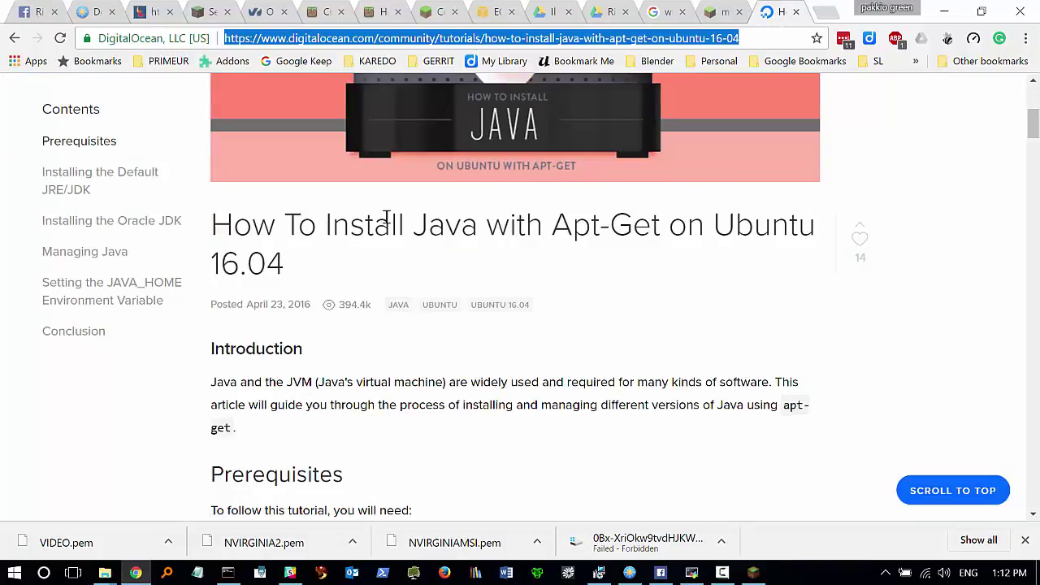
scroll(391, 376, "down", 2)
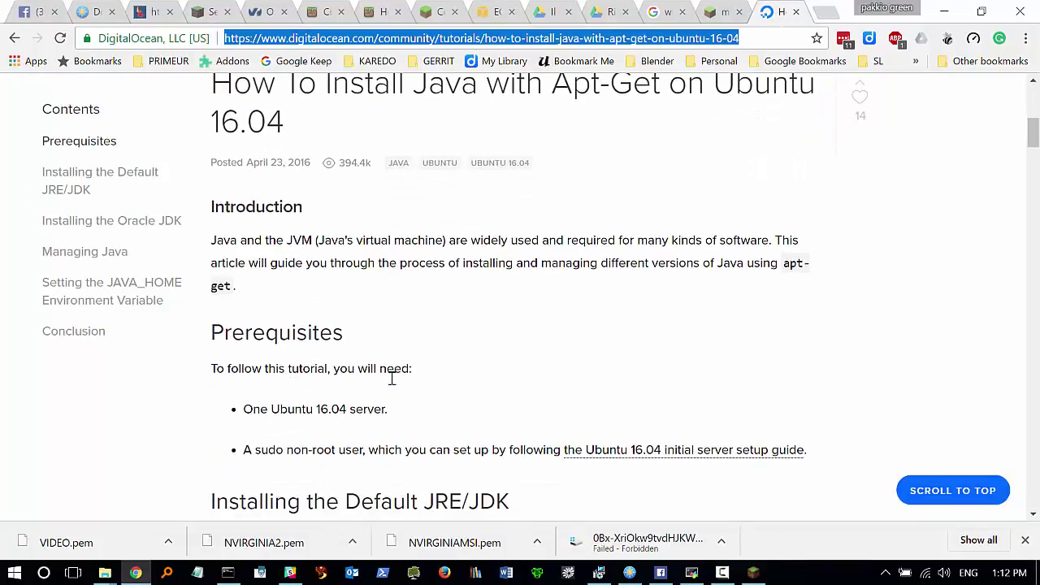
scroll(390, 379, "up", 4)
scroll(280, 325, "up", 3)
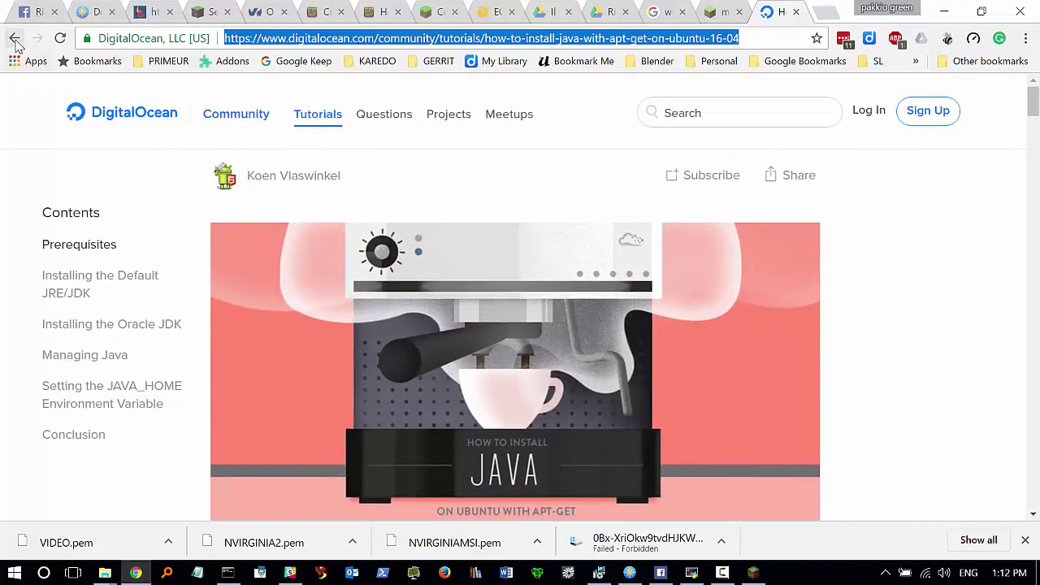
scroll(408, 472, "down", 8)
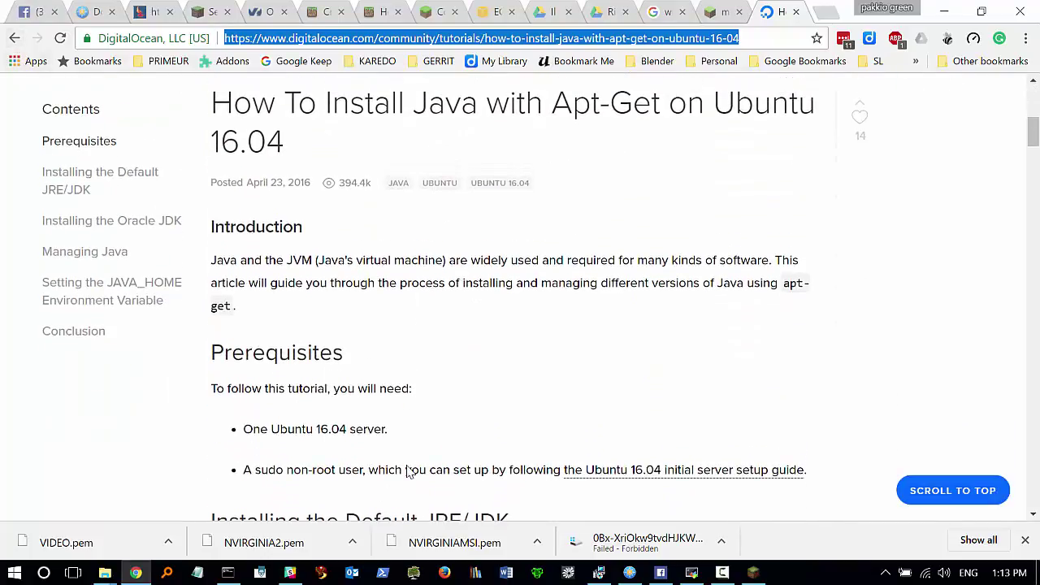
scroll(409, 472, "down", 1)
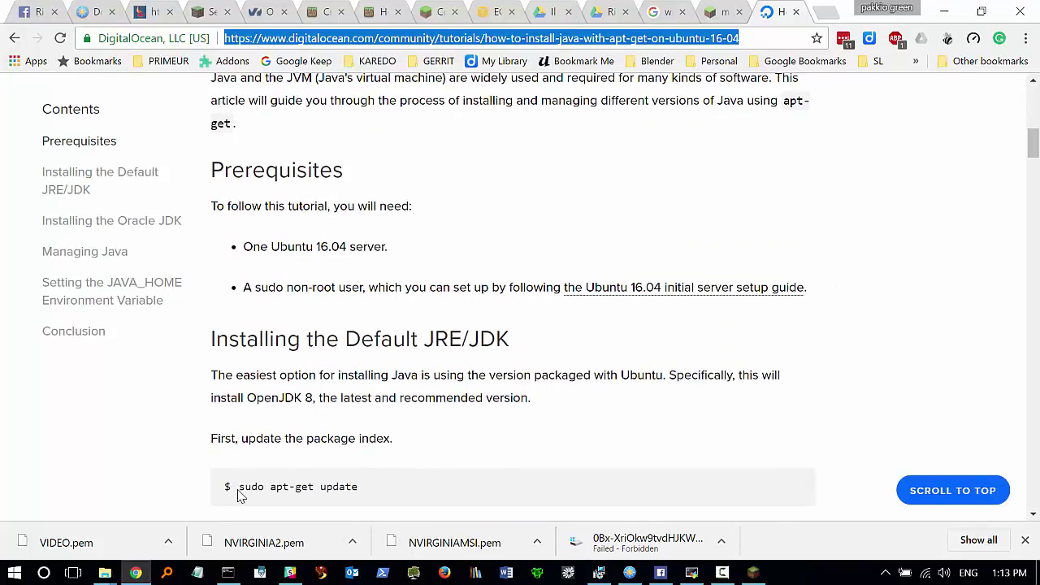
scroll(336, 486, "down", 2)
triple_click(335, 486)
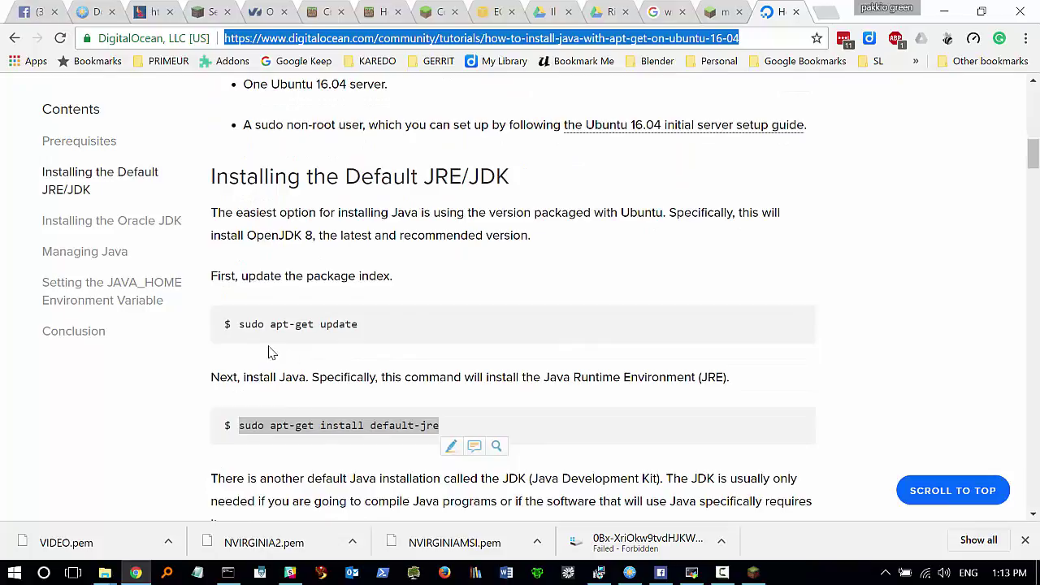
left_click_drag(239, 325, 365, 316)
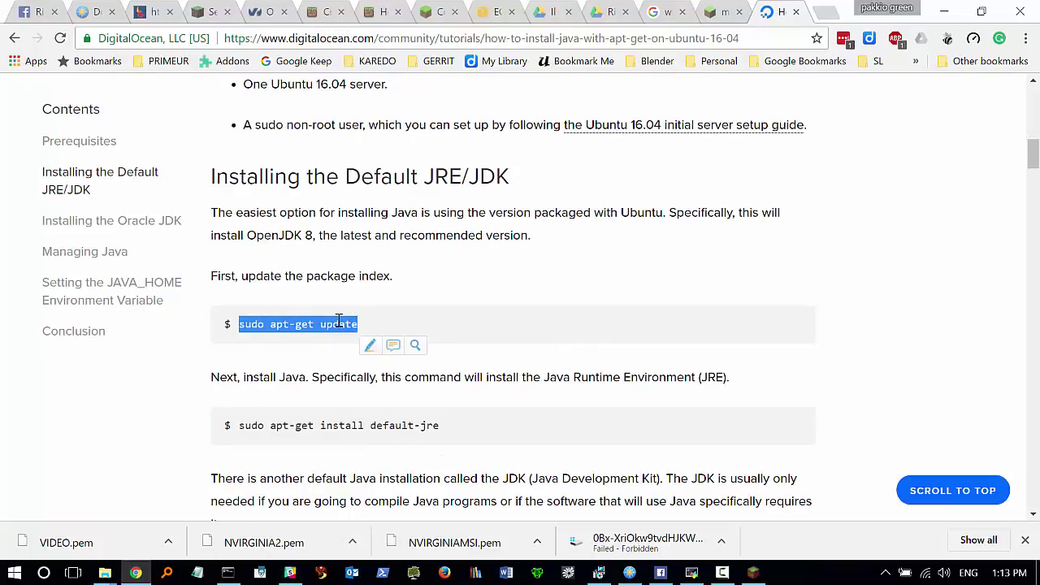